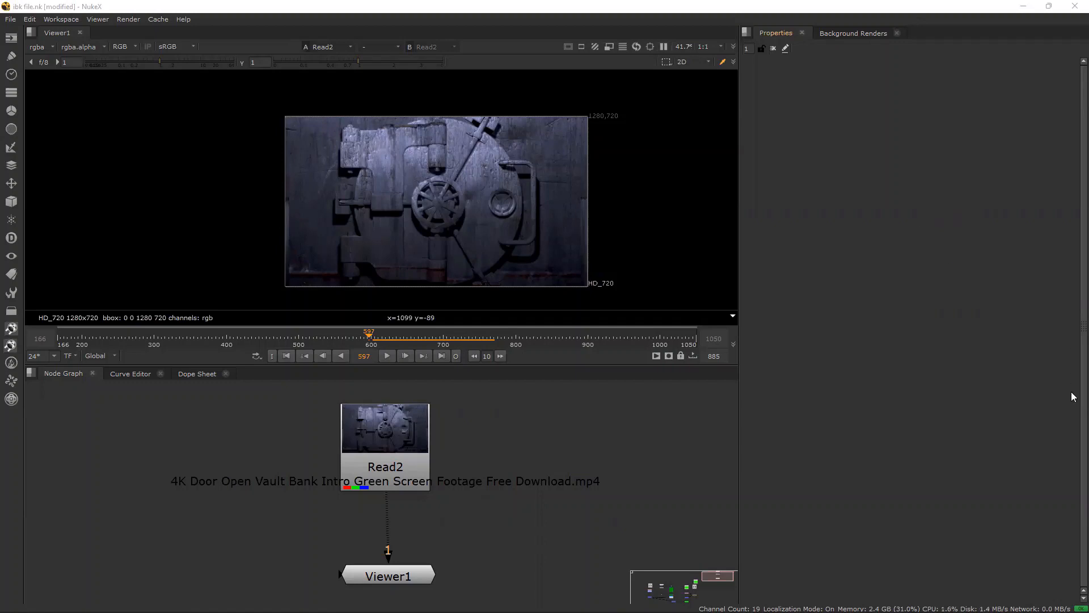
# - Play the vault door footage and jump ahead to frame 877, where the open door shows the green screen
pyautogui.scroll(1, 492, 436)
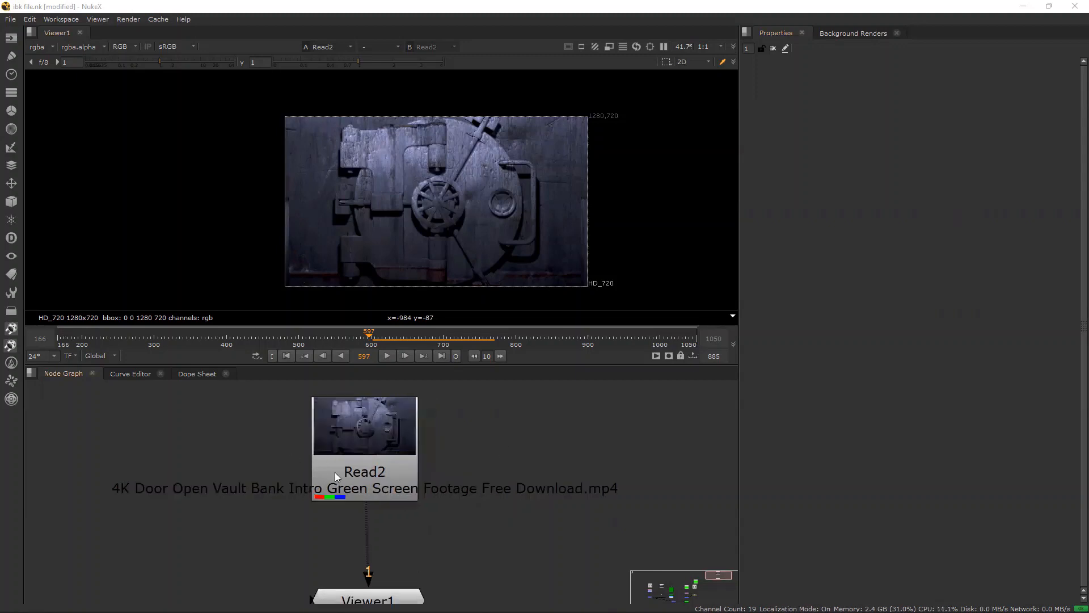
pyautogui.scroll(2, 342, 474)
pyautogui.moveTo(371, 473)
pyautogui.mouseDown(button='middle')
pyautogui.moveTo(398, 437)
pyautogui.moveTo(391, 471)
pyautogui.mouseUp(button='middle')
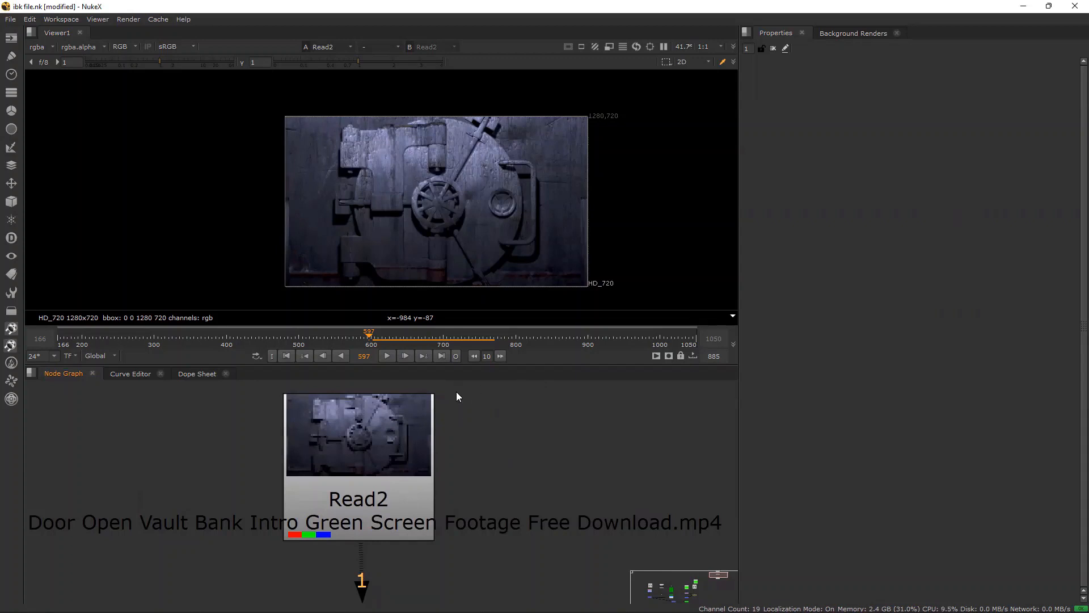
pyautogui.scroll(-1, 453, 427)
pyautogui.moveTo(468, 455); pyautogui.dragTo(438, 424, button='middle')
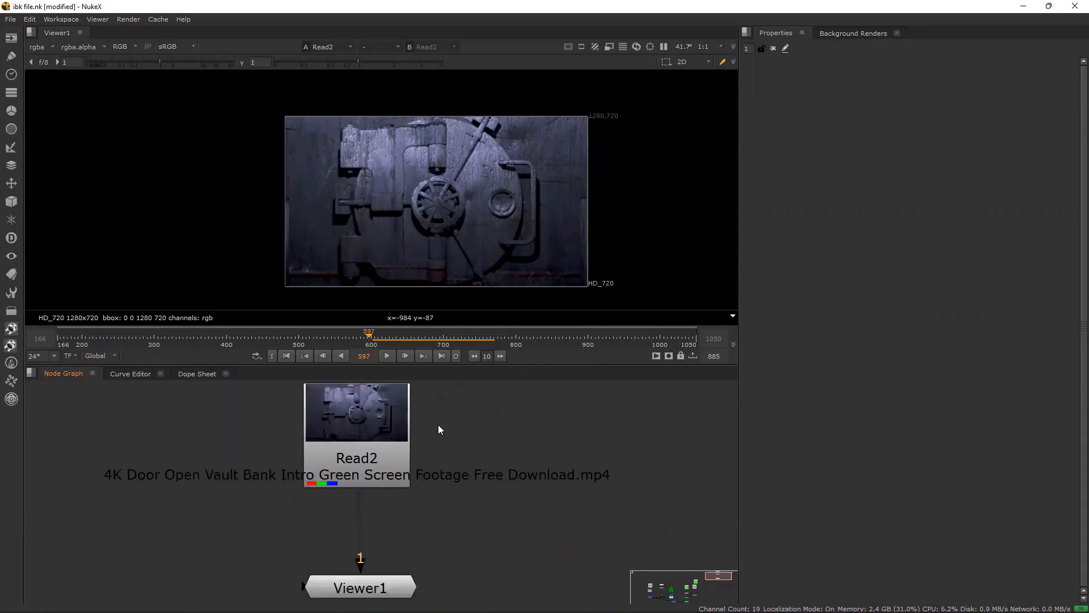
pyautogui.click(379, 583)
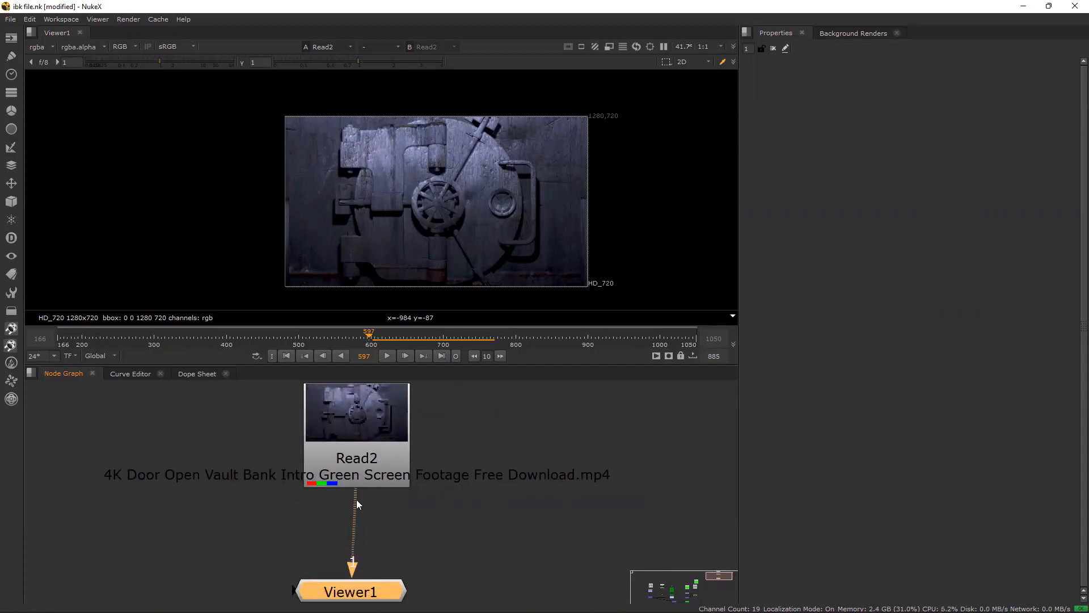
pyautogui.click(388, 356)
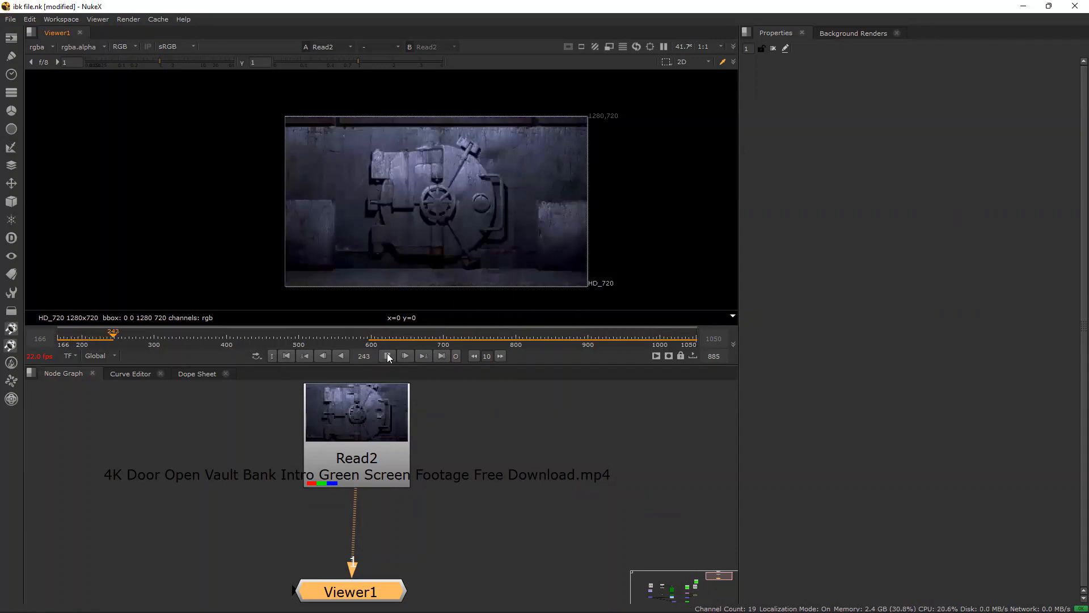
pyautogui.click(523, 341)
pyautogui.click(389, 355)
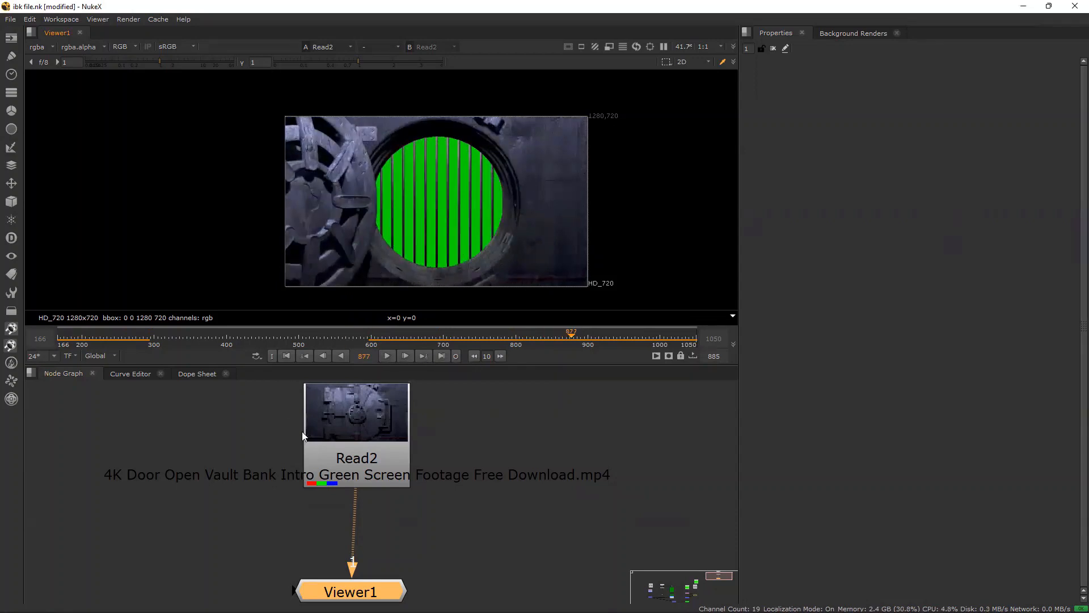
# - Place the Viewer1 node straight below the Read2 node and clear the selection
pyautogui.scroll(-3, 436, 484)
pyautogui.moveTo(367, 536); pyautogui.dragTo(371, 566)
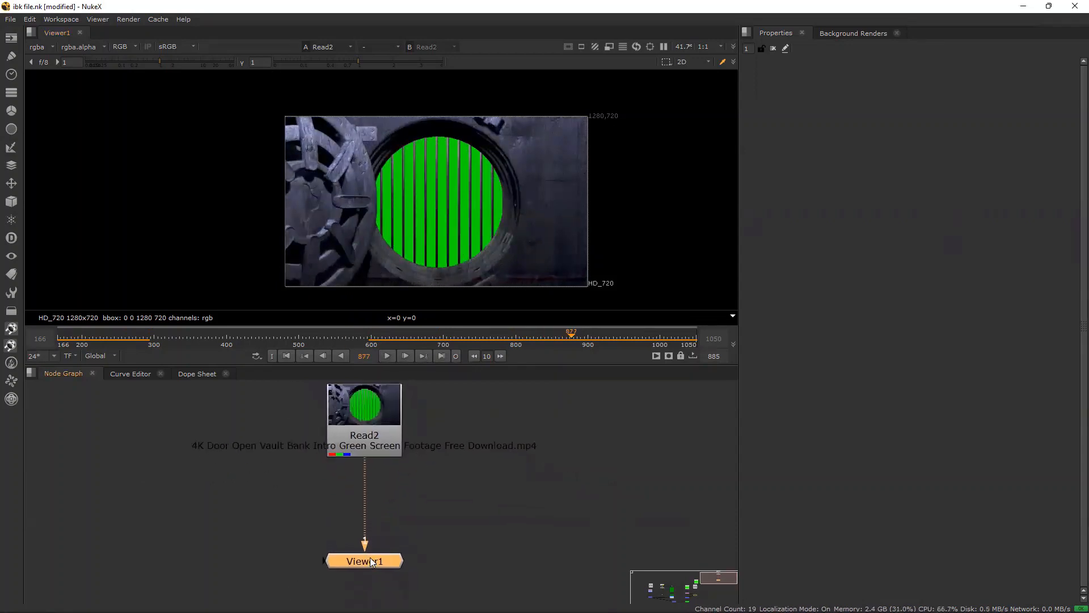
pyautogui.click(475, 486)
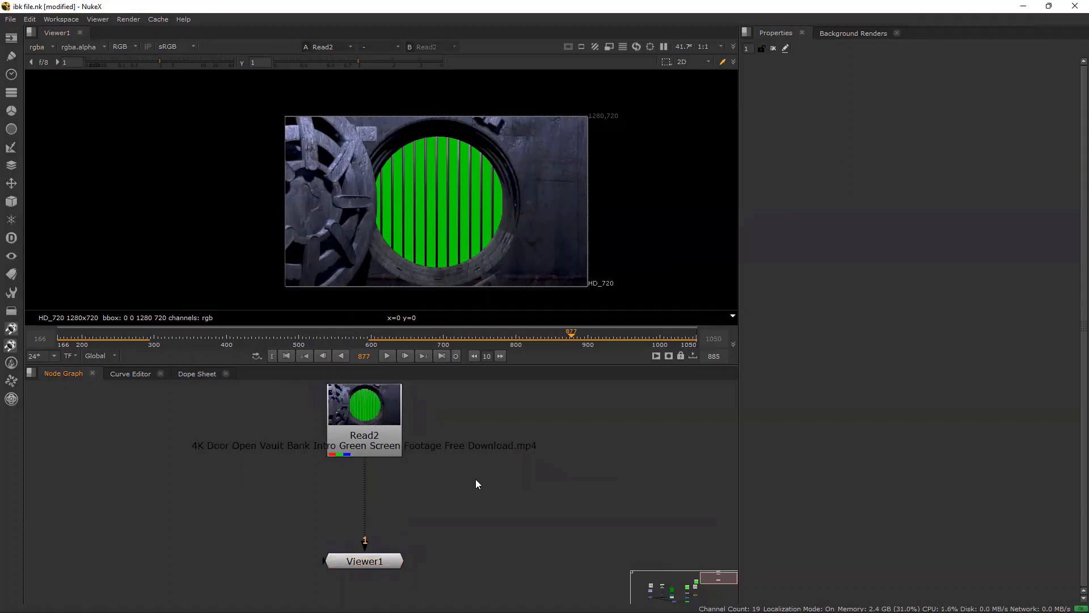
# - Add an unconnected IBKGizmo keyer node to the node graph in the empty area beside Read2
pyautogui.click(10, 148)
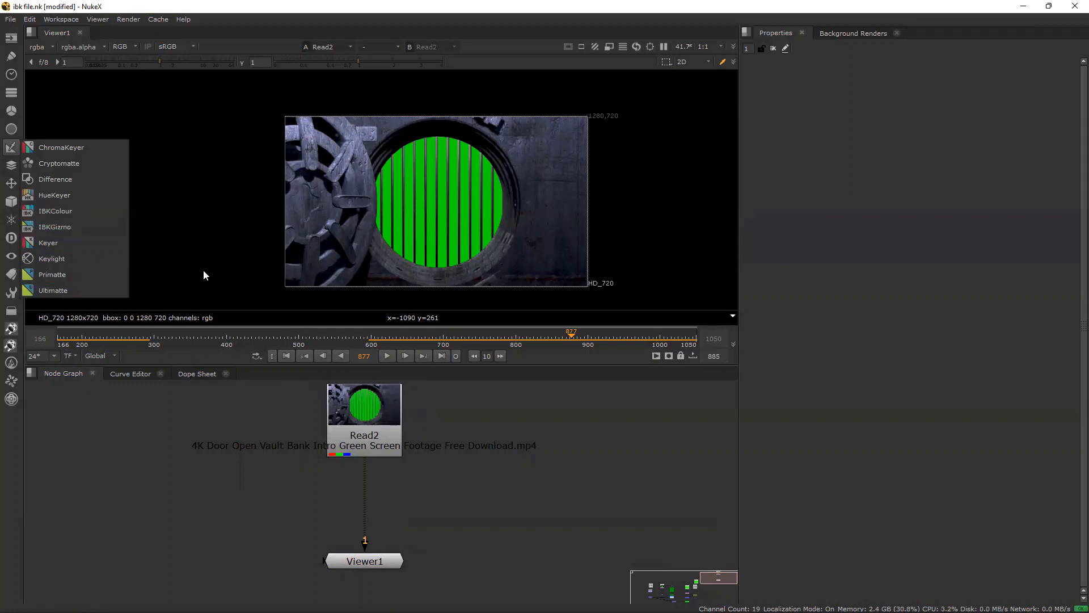
pyautogui.click(599, 399)
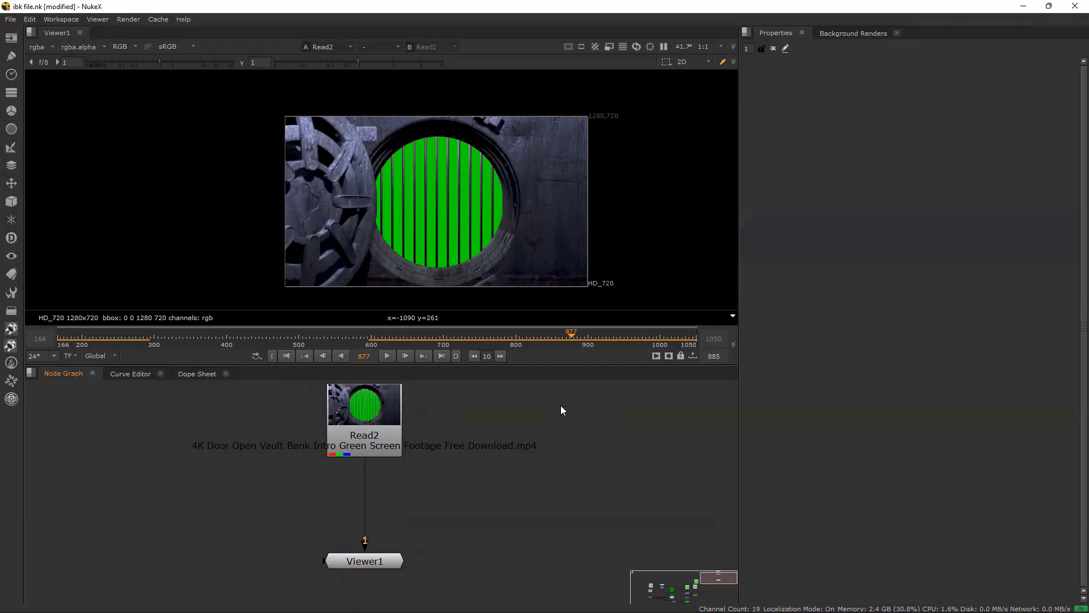
pyautogui.press('Tab')
pyautogui.click(517, 405)
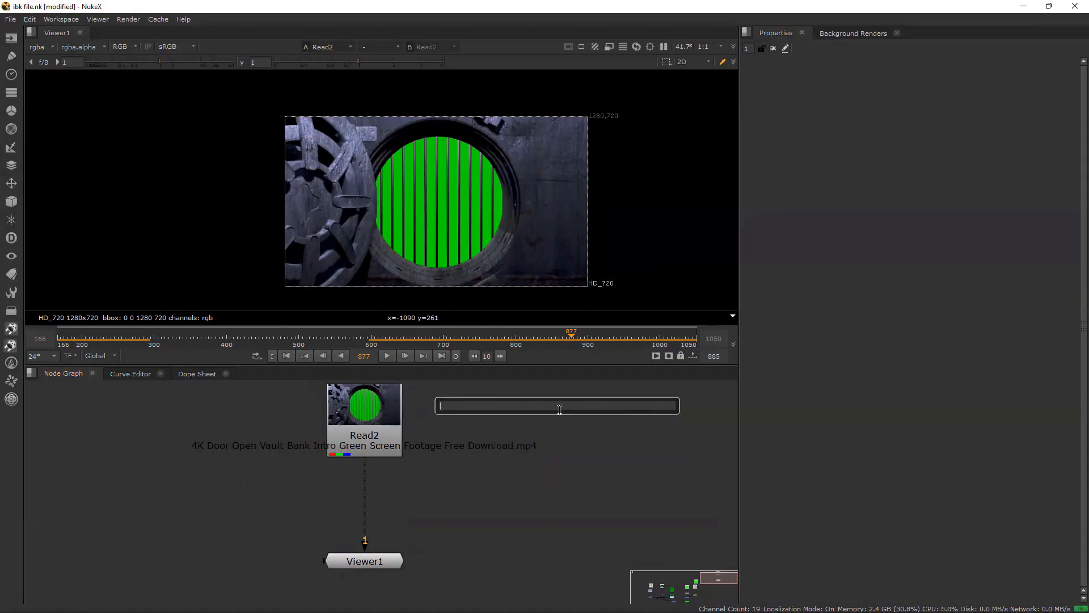
pyautogui.write('ibk')
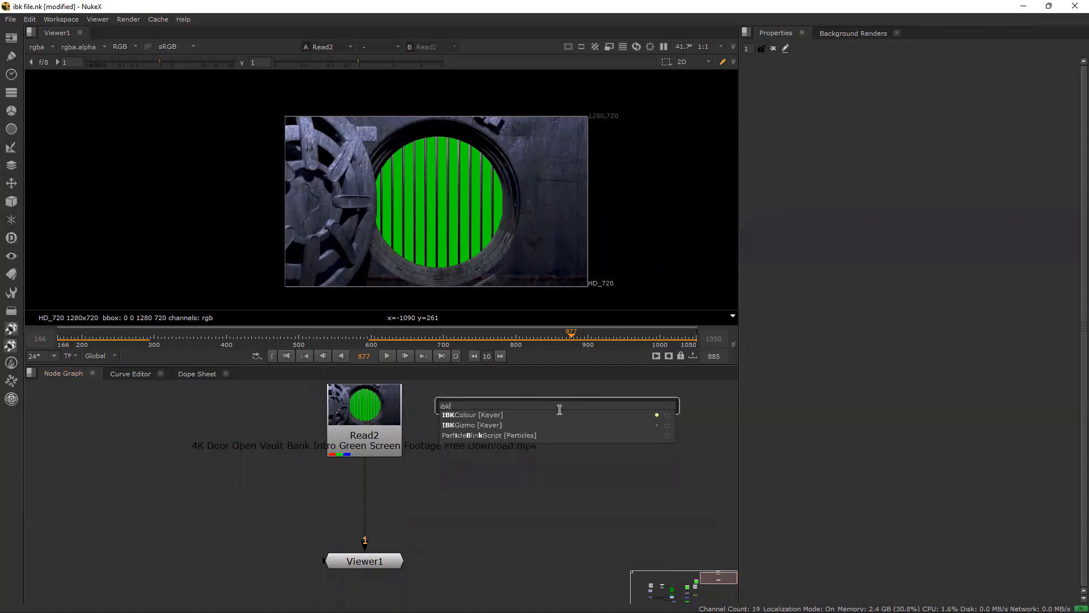
pyautogui.press('Down')
pyautogui.press('Down')
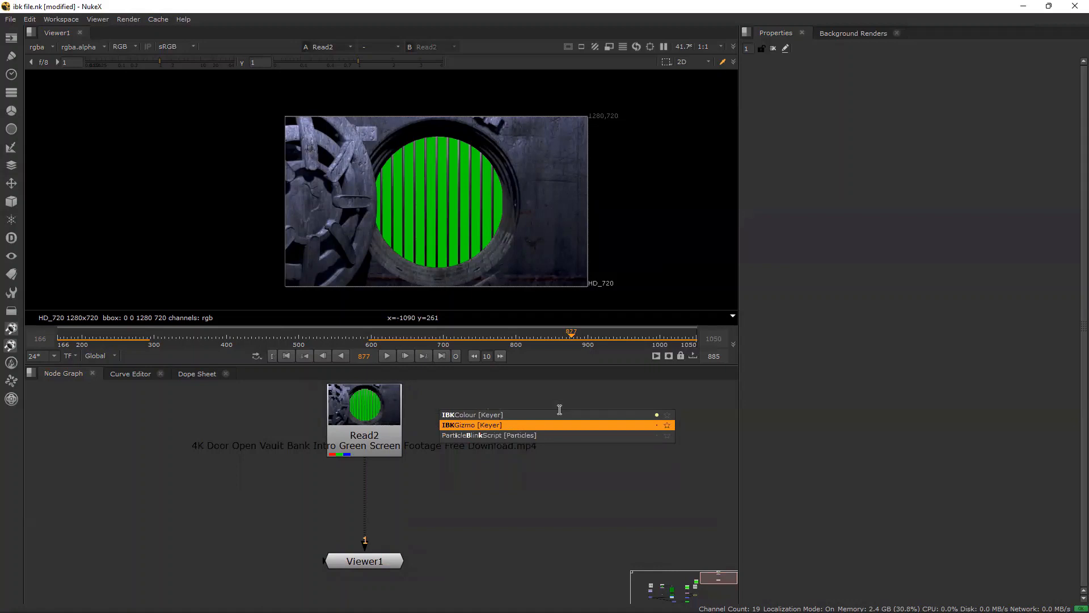
pyautogui.press('Return')
pyautogui.moveTo(606, 420); pyautogui.dragTo(615, 501)
# - Add an unconnected IBKColour node between Read2 and the IBKGizmo node
pyautogui.click(506, 399)
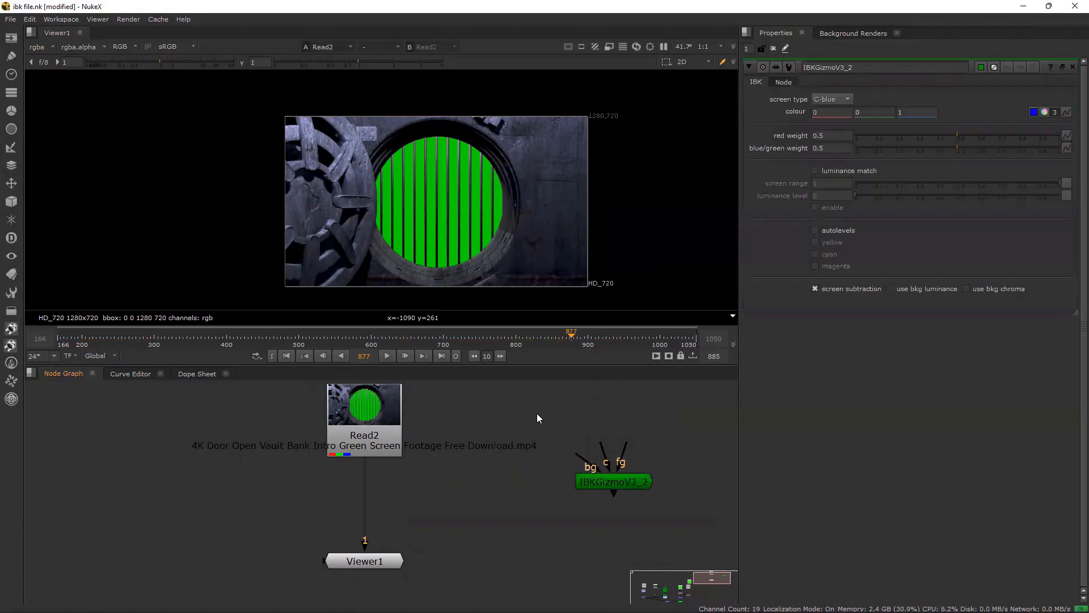
pyautogui.press('Tab')
pyautogui.press('BackSpace')
pyautogui.write('ibk')
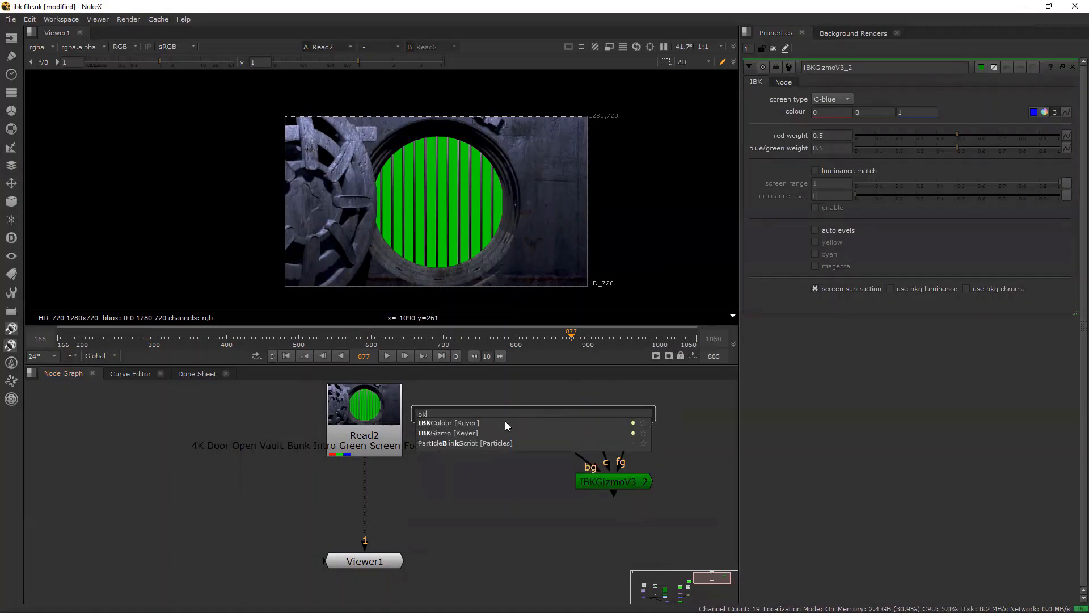
pyautogui.click(504, 421)
pyautogui.moveTo(512, 402); pyautogui.dragTo(501, 464)
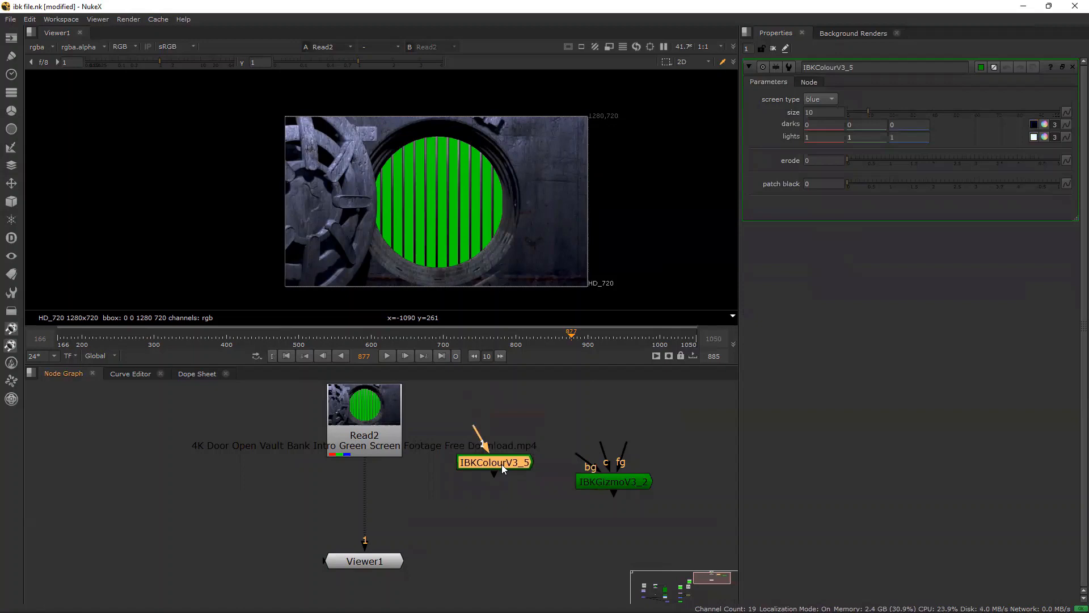
# - Spread out the node graph, moving IBKGizmo to the far side of Read2 and Viewer1 further down
pyautogui.moveTo(536, 509); pyautogui.dragTo(259, 548)
pyautogui.click(616, 481)
pyautogui.moveTo(616, 481); pyautogui.dragTo(147, 558)
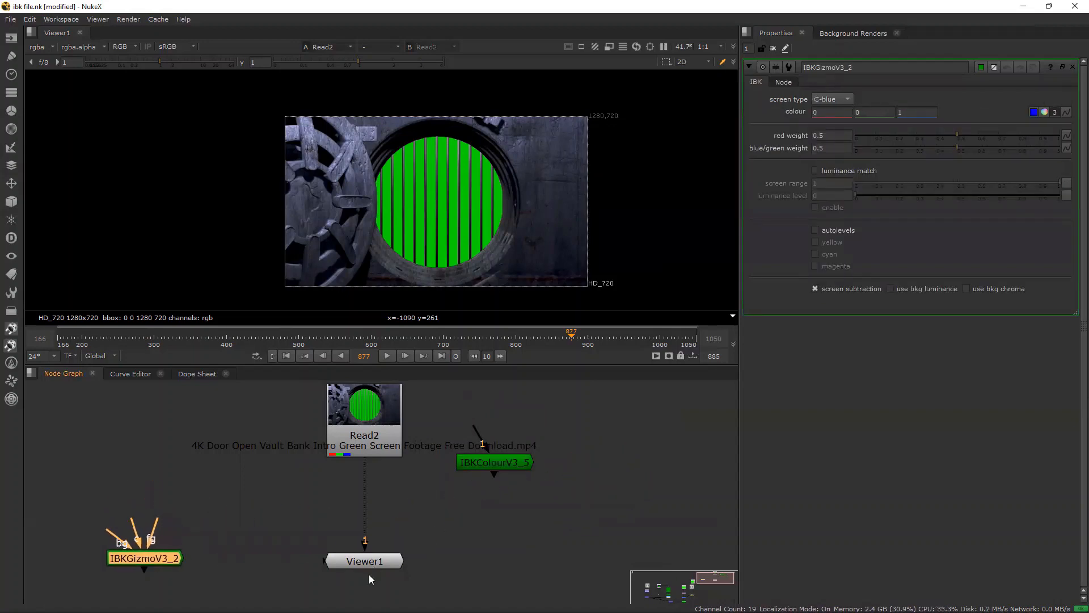
pyautogui.moveTo(368, 562); pyautogui.dragTo(367, 589)
pyautogui.moveTo(379, 426); pyautogui.dragTo(384, 413)
pyautogui.moveTo(479, 464); pyautogui.dragTo(475, 474)
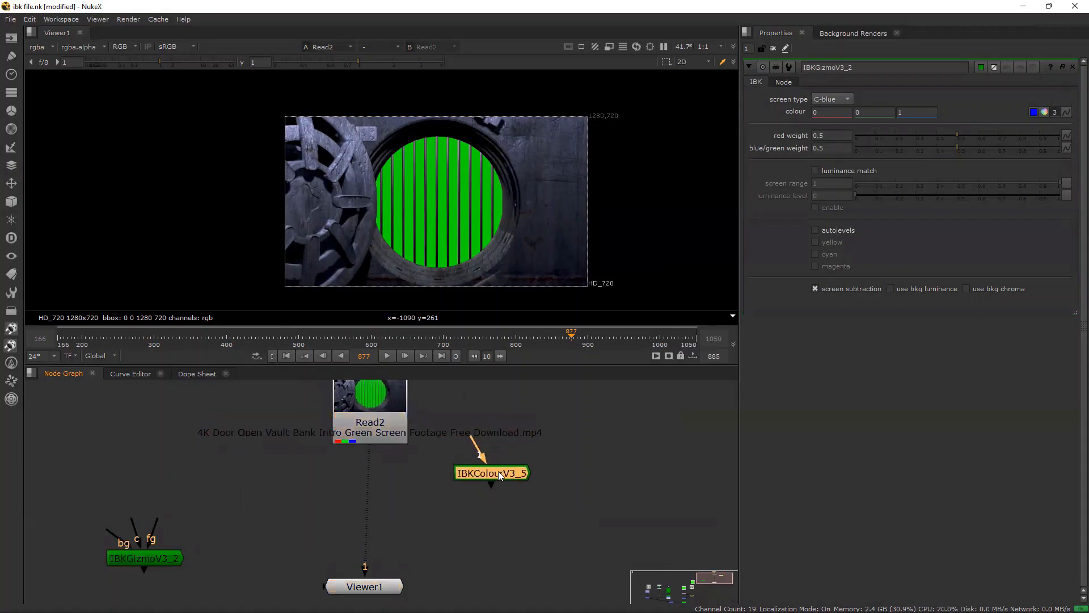
pyautogui.moveTo(393, 422); pyautogui.dragTo(387, 425)
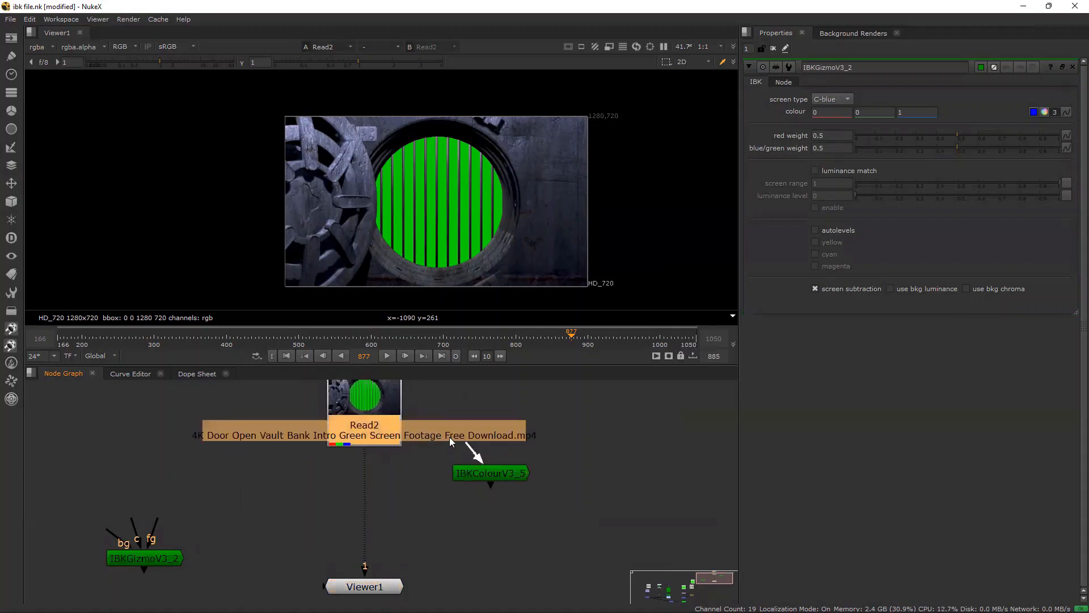
# - Feed Read2 into the IBKColour node through a dot, and show that node in Viewer1, placed beneath it
pyautogui.moveTo(449, 442); pyautogui.dragTo(390, 436)
pyautogui.click(510, 475)
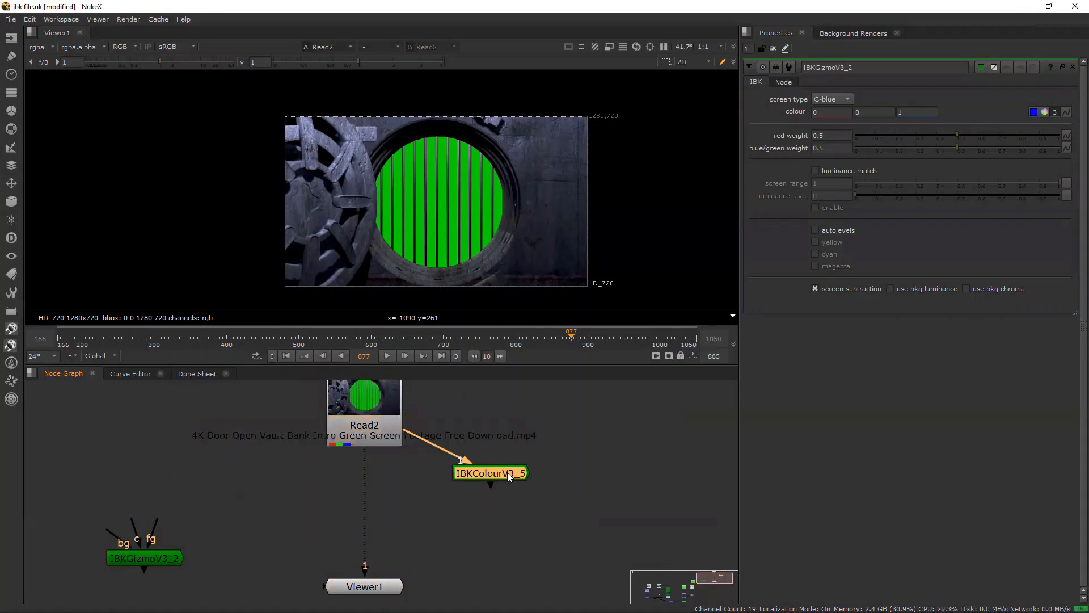
pyautogui.press('1')
pyautogui.moveTo(371, 585); pyautogui.dragTo(492, 573)
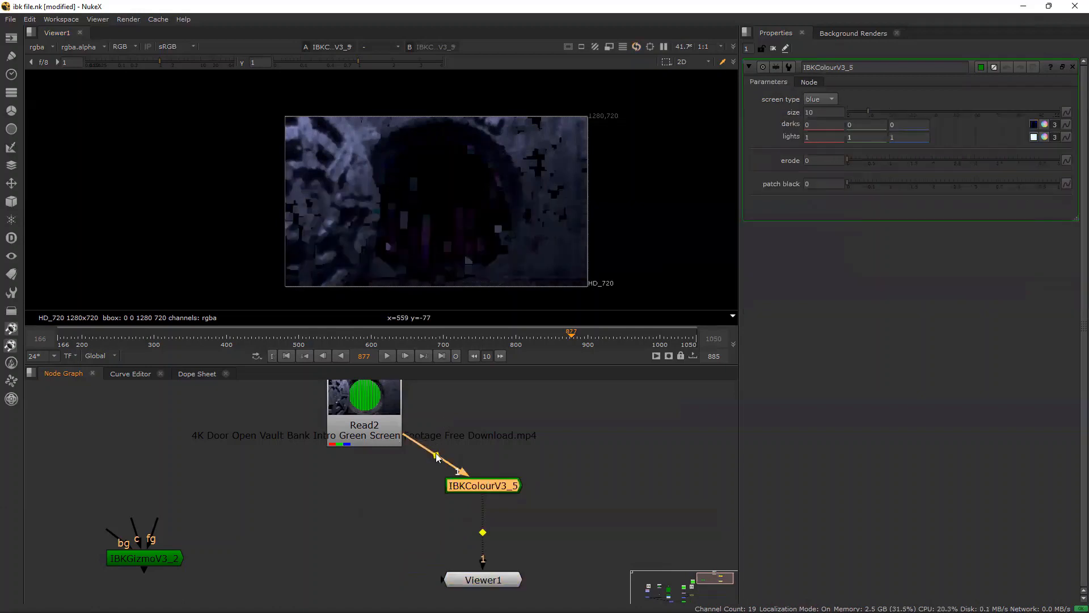
pyautogui.keyDown('ctrl'); pyautogui.moveTo(433, 453); pyautogui.dragTo(482, 423); pyautogui.keyUp('ctrl')
# - Set the IBKColour node's screen type to green and its size to 1
pyautogui.click(491, 486)
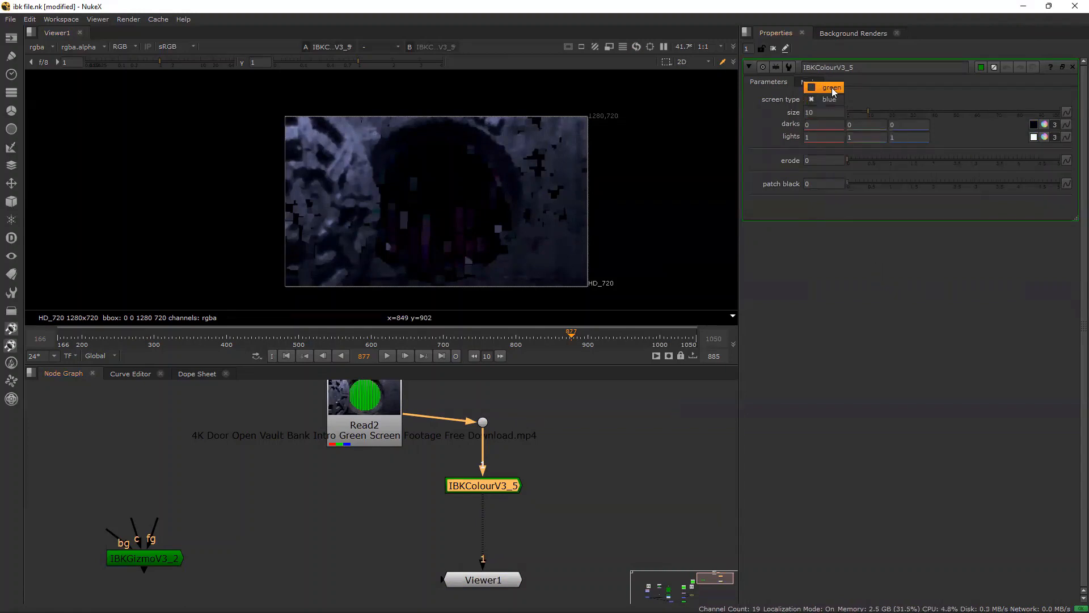
pyautogui.click(832, 87)
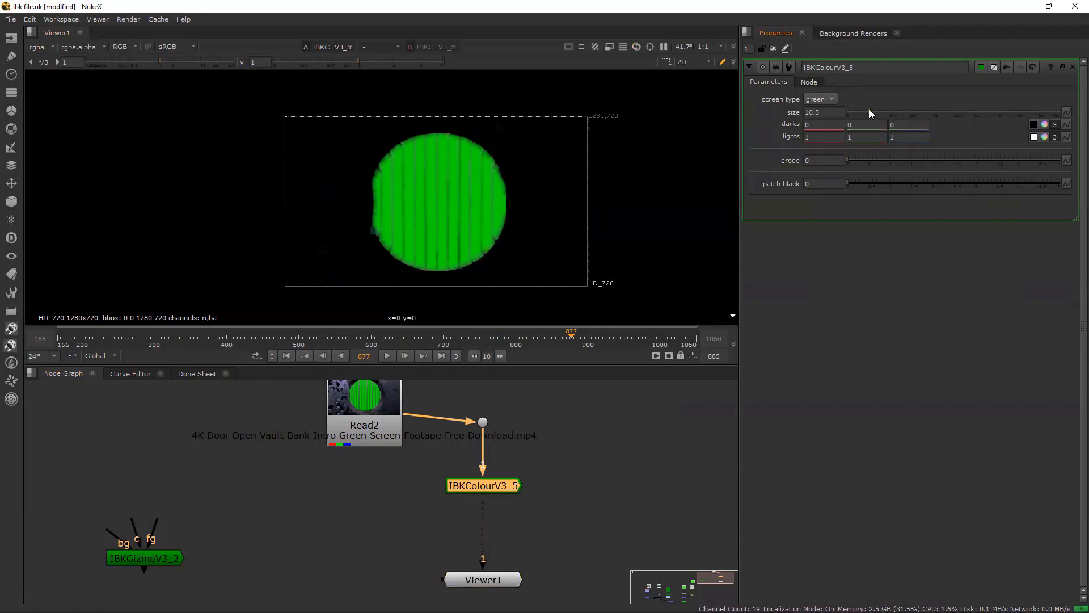
pyautogui.moveTo(870, 110); pyautogui.dragTo(850, 117)
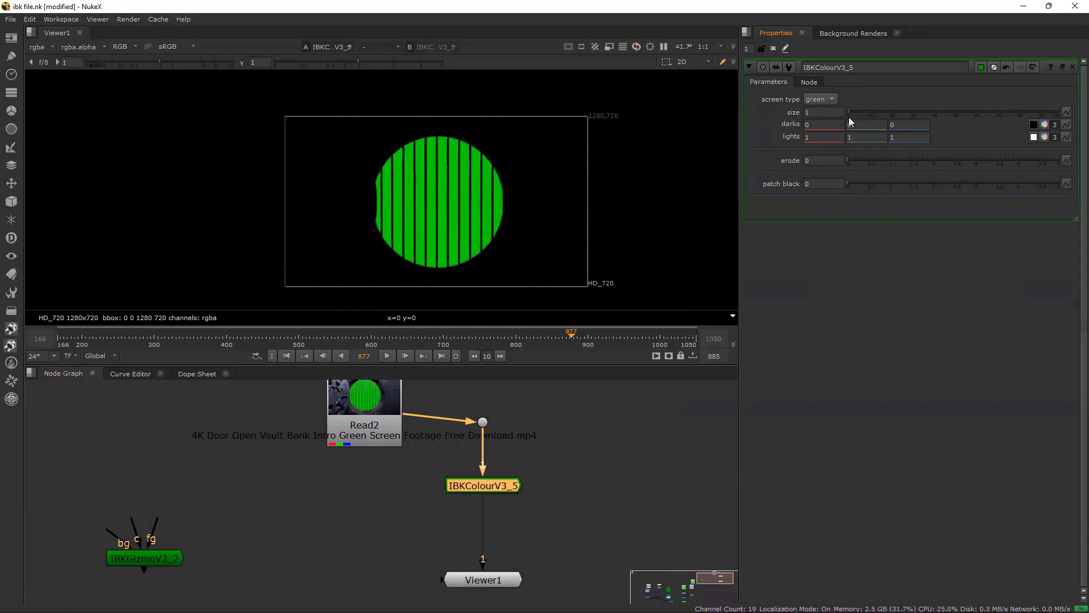
pyautogui.scroll(2, 418, 166)
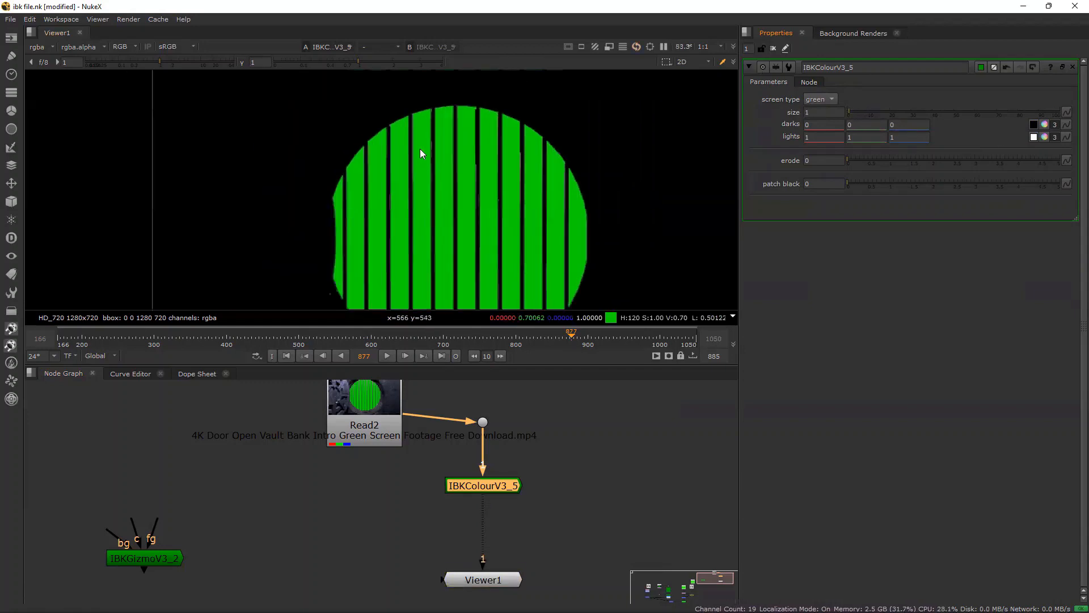
pyautogui.scroll(-2, 421, 149)
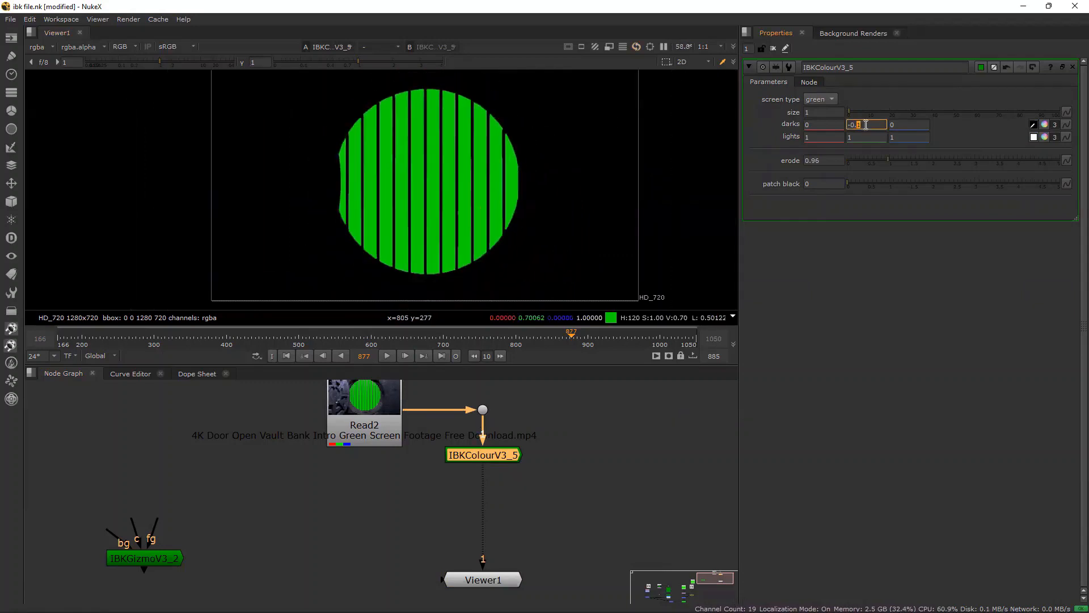
# - Lower the green channel of the IBKColour darks to -0.6
pyautogui.press('Down')
pyautogui.press('Down')
pyautogui.press('Down')
pyautogui.press('Down')
pyautogui.press('Down')
pyautogui.press('Down')
pyautogui.press('Down')
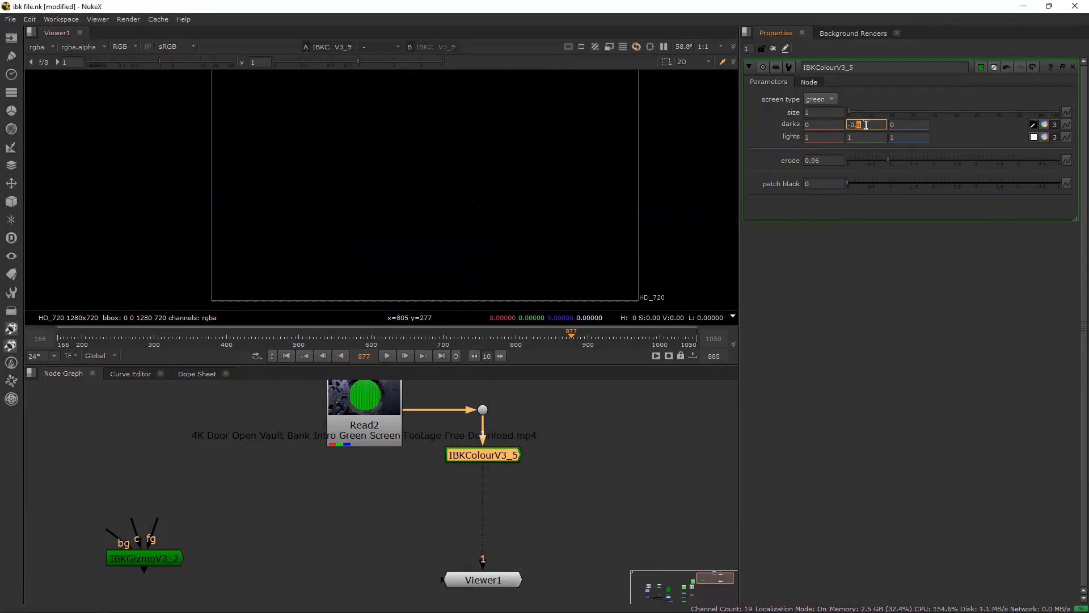
pyautogui.press('Up')
pyautogui.press('Up')
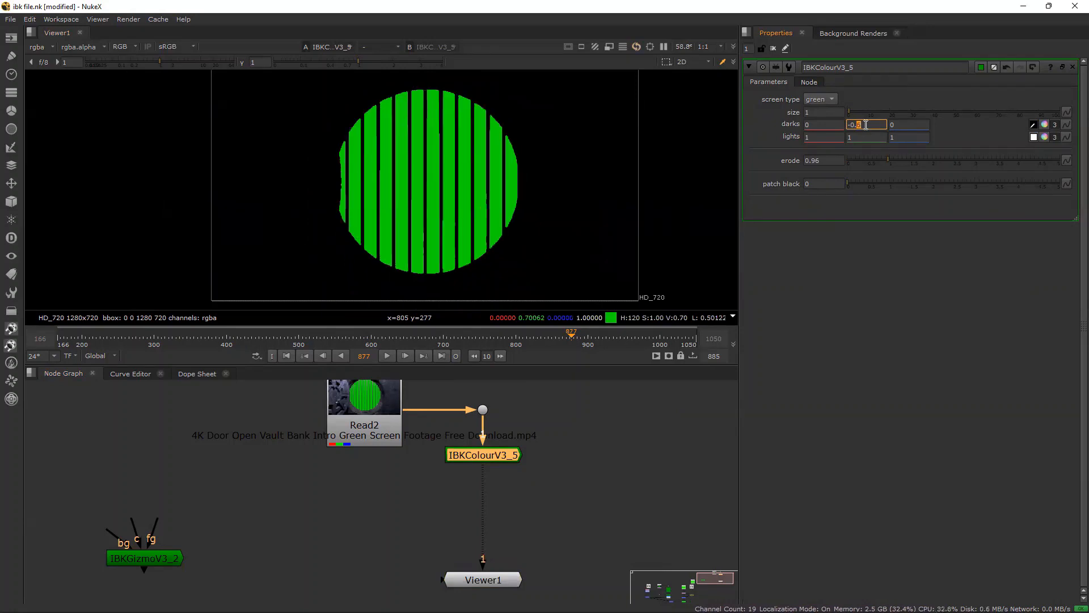
pyautogui.press('Down')
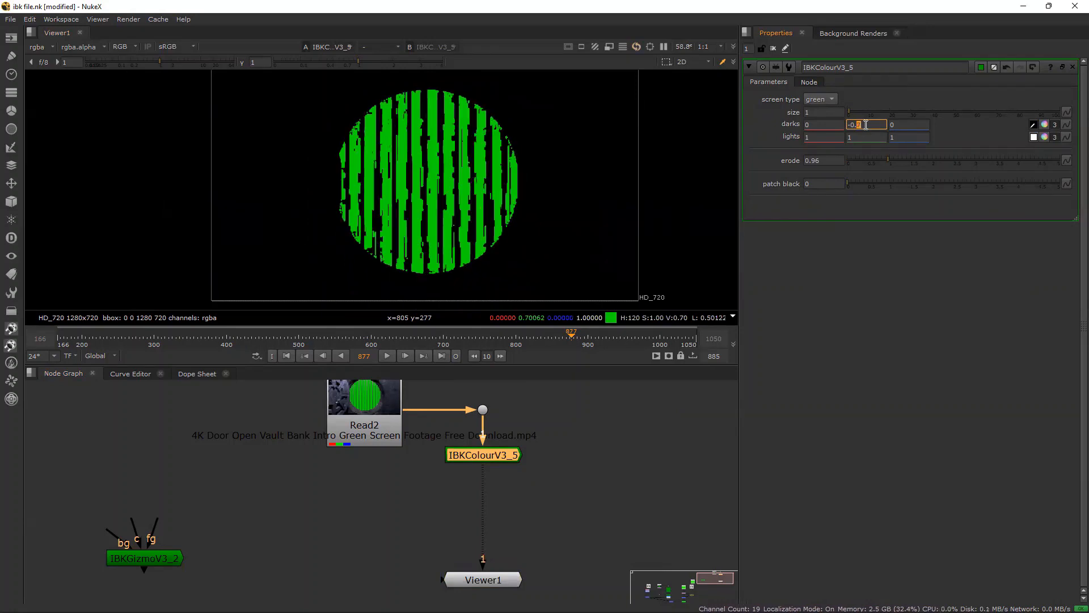
pyautogui.press('Up')
# - Raise the green channel of the IBKColour lights to 1.4
pyautogui.click(861, 137)
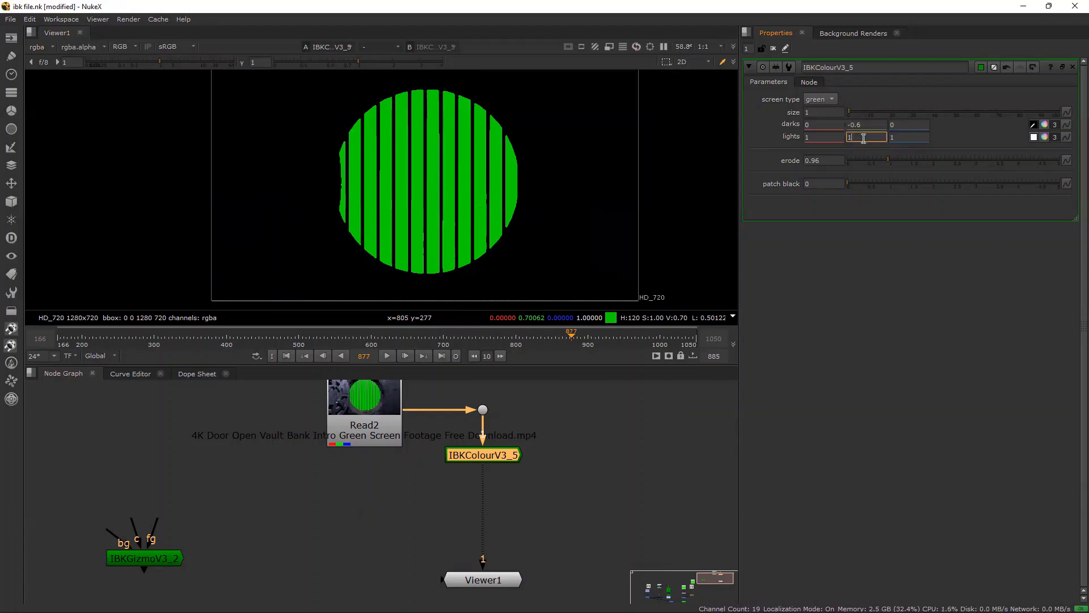
pyautogui.press('Up')
pyautogui.press('Up')
pyautogui.press('Up')
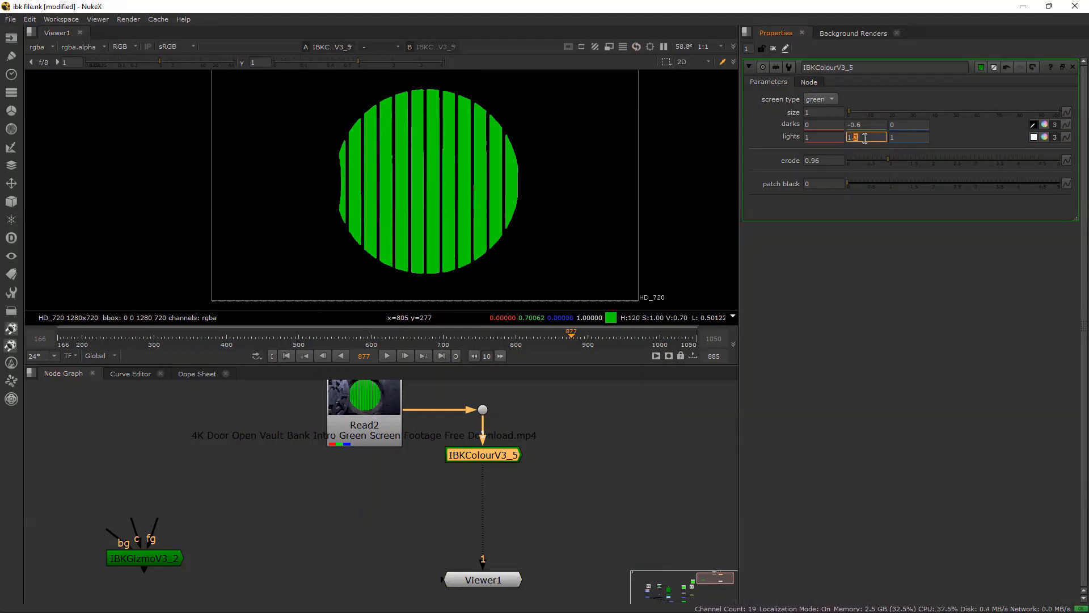
pyautogui.press('Up')
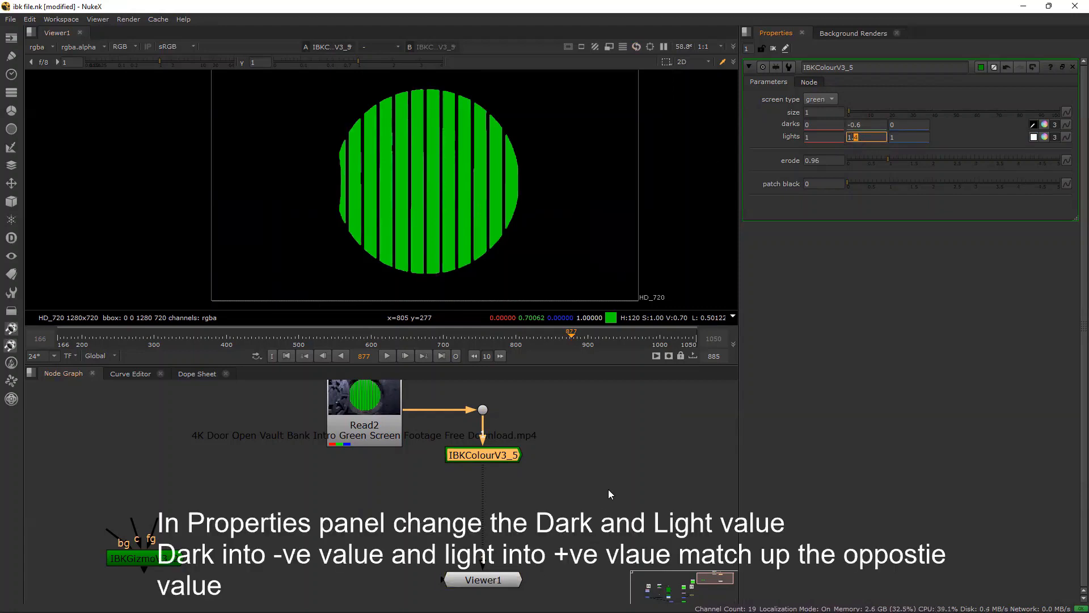
# - Paste a copy of the IBKColour node and insert it between the first IBKColour and Viewer1
pyautogui.click(573, 440)
pyautogui.hotkey('ctrl', 'v')
pyautogui.moveTo(579, 437); pyautogui.dragTo(509, 486)
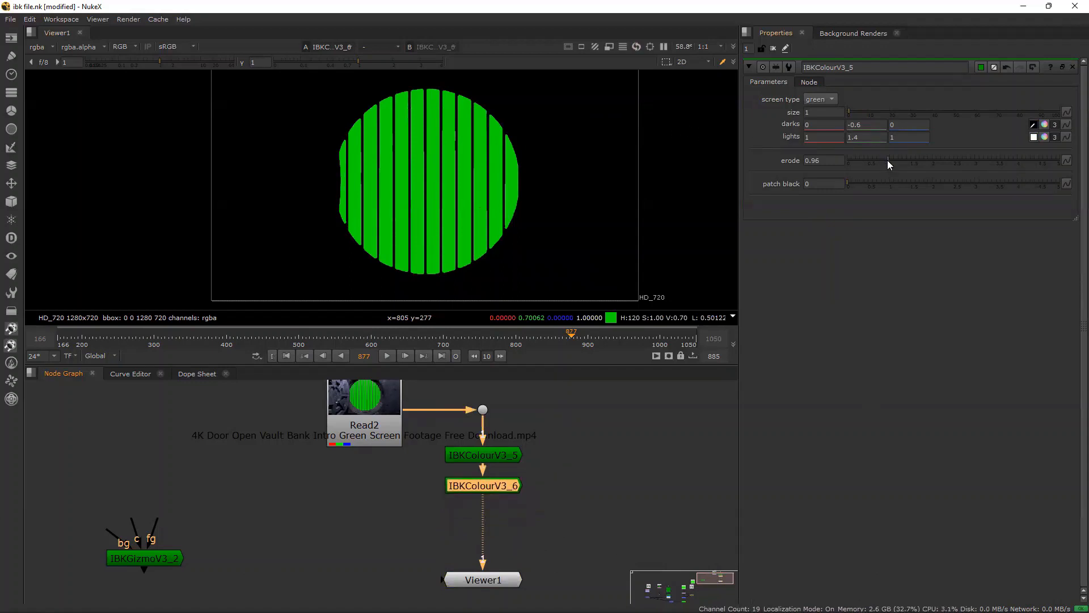
# - Increase the size of the first IBKColour node to 13.5
pyautogui.moveTo(850, 112); pyautogui.dragTo(874, 111)
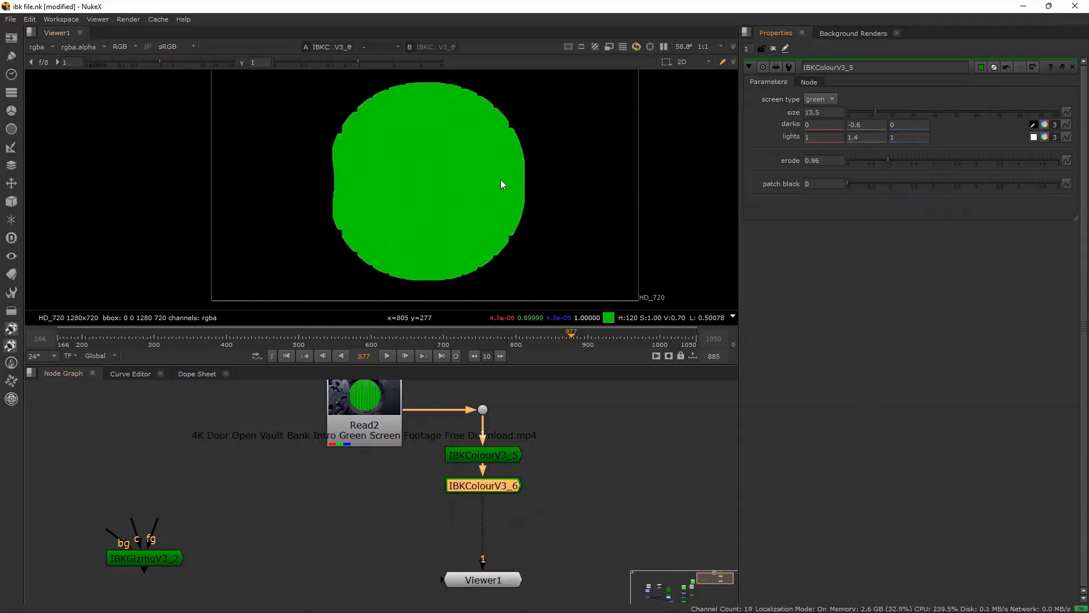
pyautogui.scroll(-2, 500, 184)
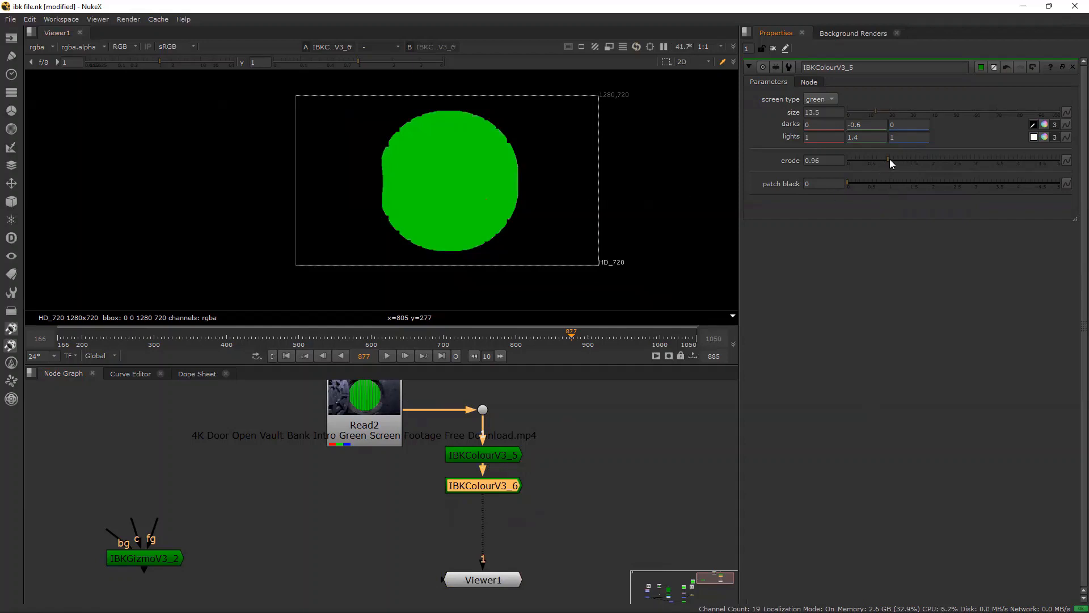
# - Set the first IBKColour node's erode to 1.36 and its size to 61
pyautogui.click(904, 161)
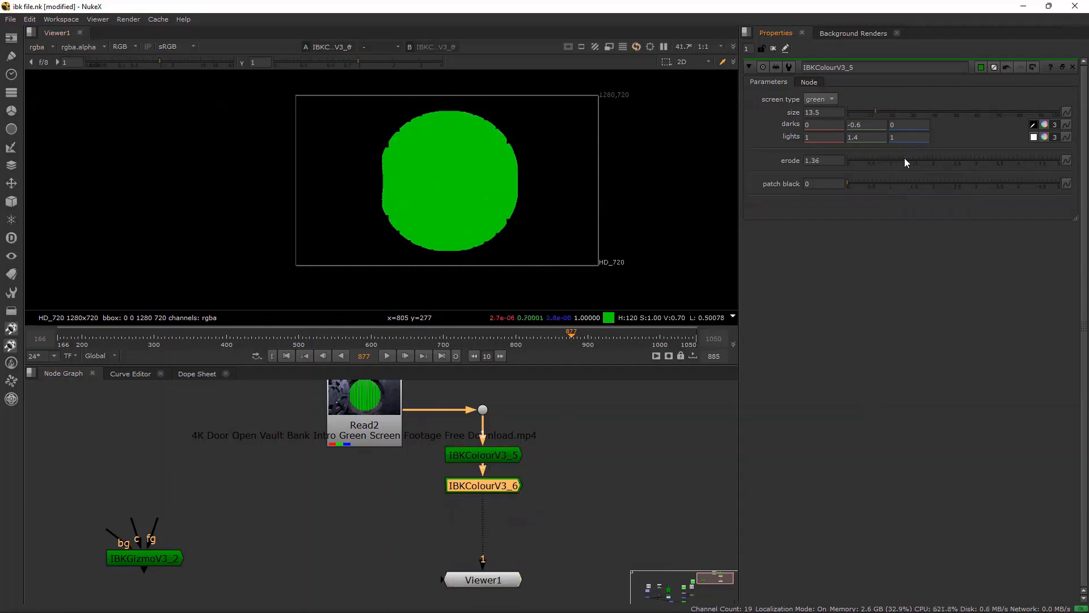
pyautogui.moveTo(847, 183); pyautogui.dragTo(906, 182)
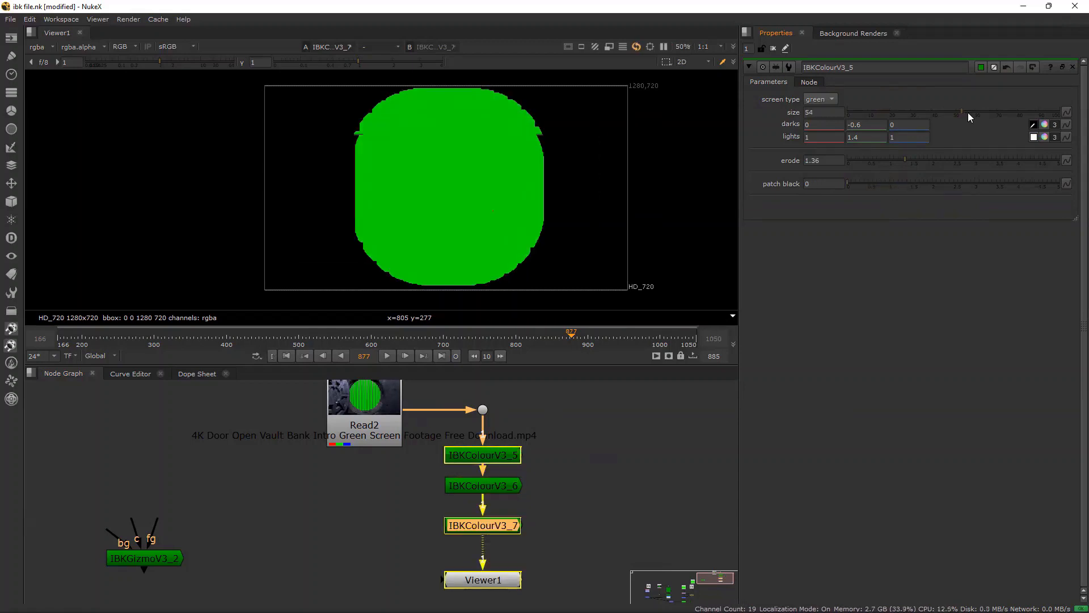
pyautogui.moveTo(968, 113); pyautogui.dragTo(977, 113)
# - Raise the green channel of the first IBKColour's darks to -0.55
pyautogui.click(875, 125)
pyautogui.press('Up')
pyautogui.press('Up')
pyautogui.press('Up')
pyautogui.press('Up')
pyautogui.press('Up')
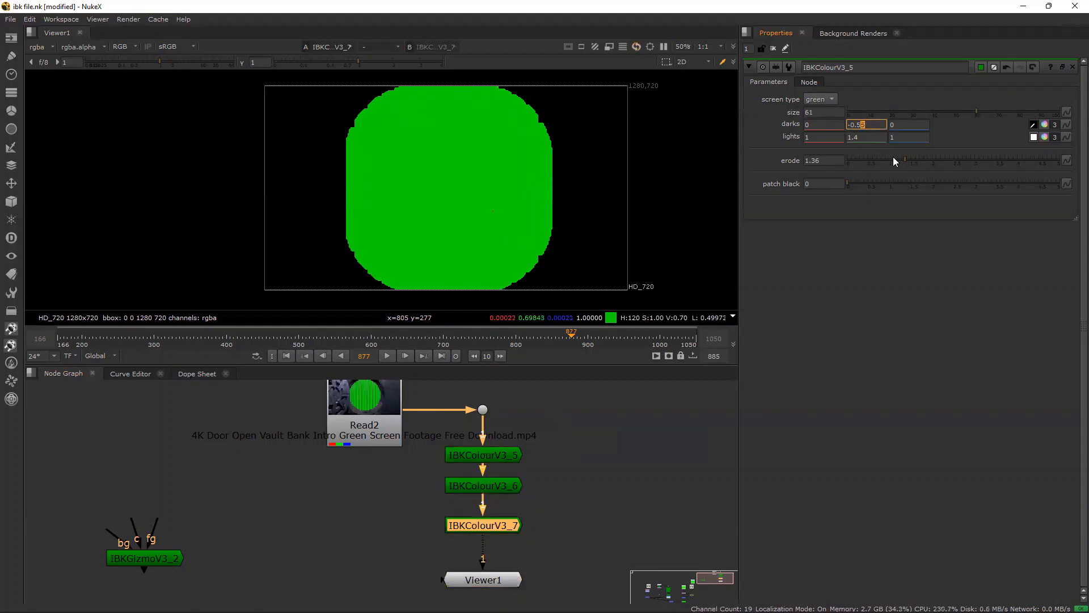
# - Set the IBKColour's erode to 0 and raise its patch black to 1.48
pyautogui.moveTo(905, 159); pyautogui.dragTo(889, 181)
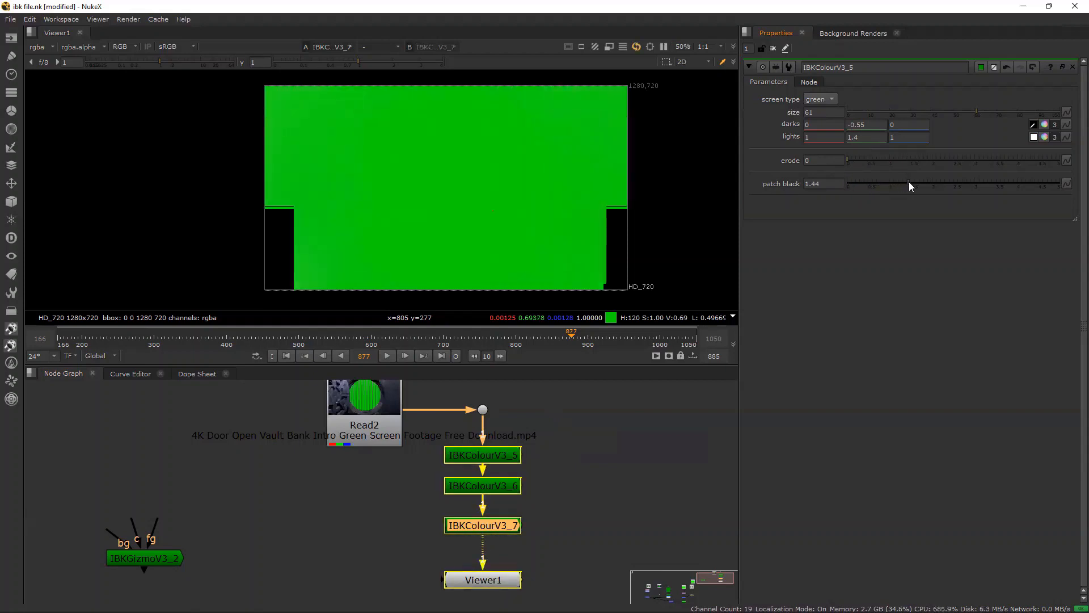
pyautogui.moveTo(909, 183); pyautogui.dragTo(910, 185)
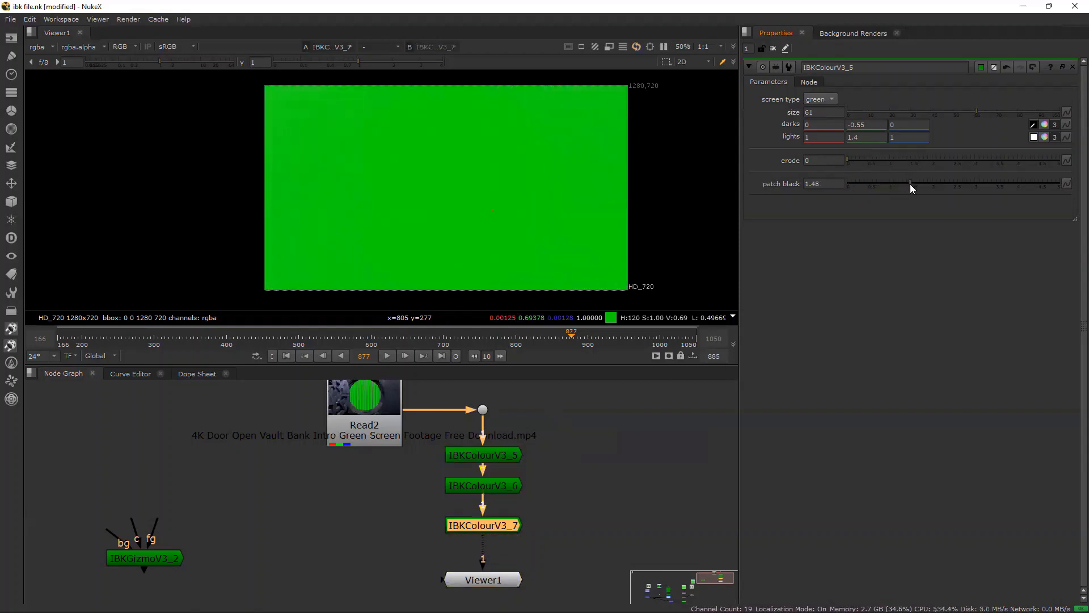
pyautogui.scroll(-2, 460, 228)
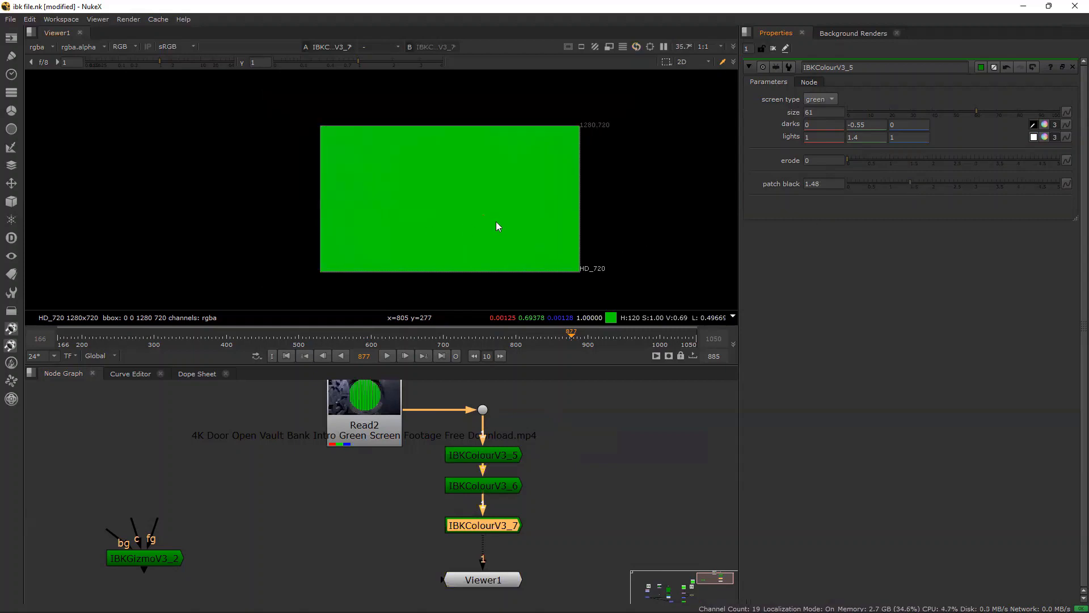
pyautogui.scroll(2, 509, 222)
pyautogui.moveTo(519, 217); pyautogui.dragTo(520, 186, button='middle')
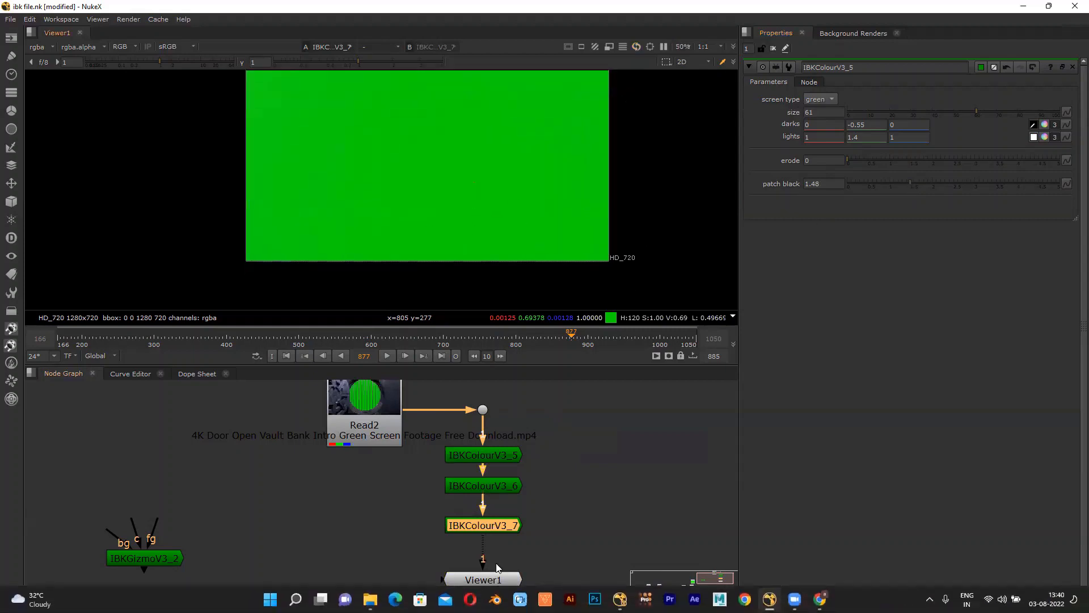
# - Move Viewer1 further down to leave room for a node beneath the last IBKColour
pyautogui.moveTo(574, 485); pyautogui.dragTo(536, 462, button='middle')
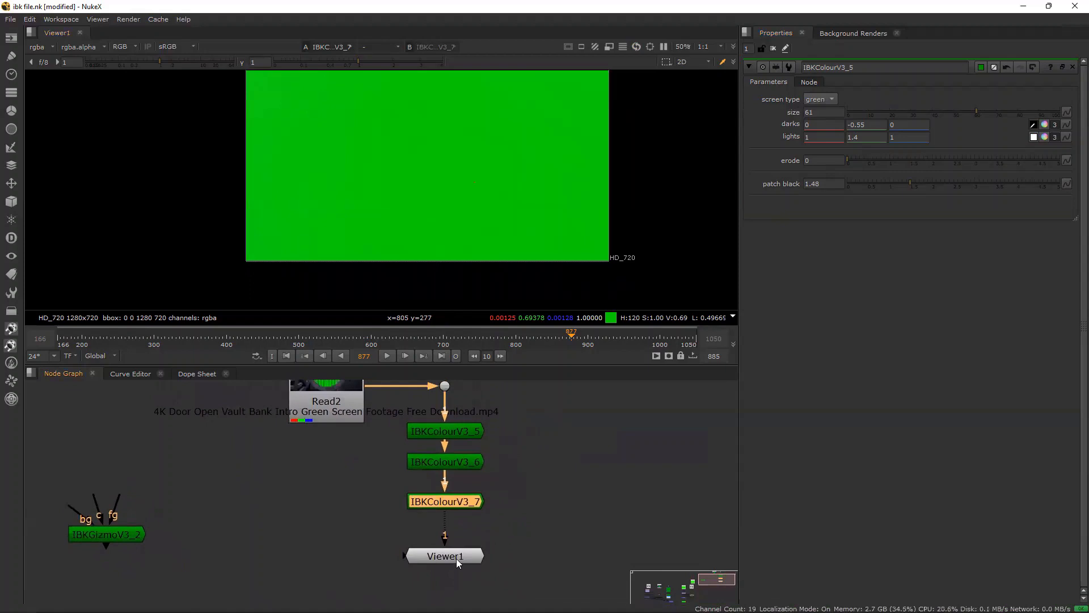
pyautogui.moveTo(458, 561); pyautogui.dragTo(454, 578)
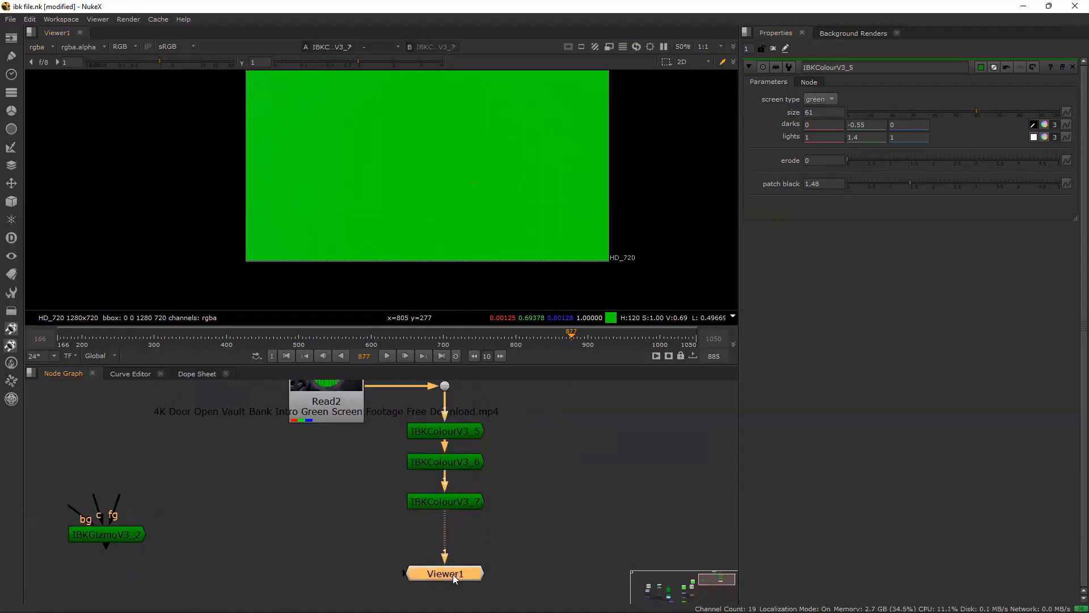
pyautogui.click(452, 501)
pyautogui.click(598, 487)
pyautogui.scroll(-1, 506, 187)
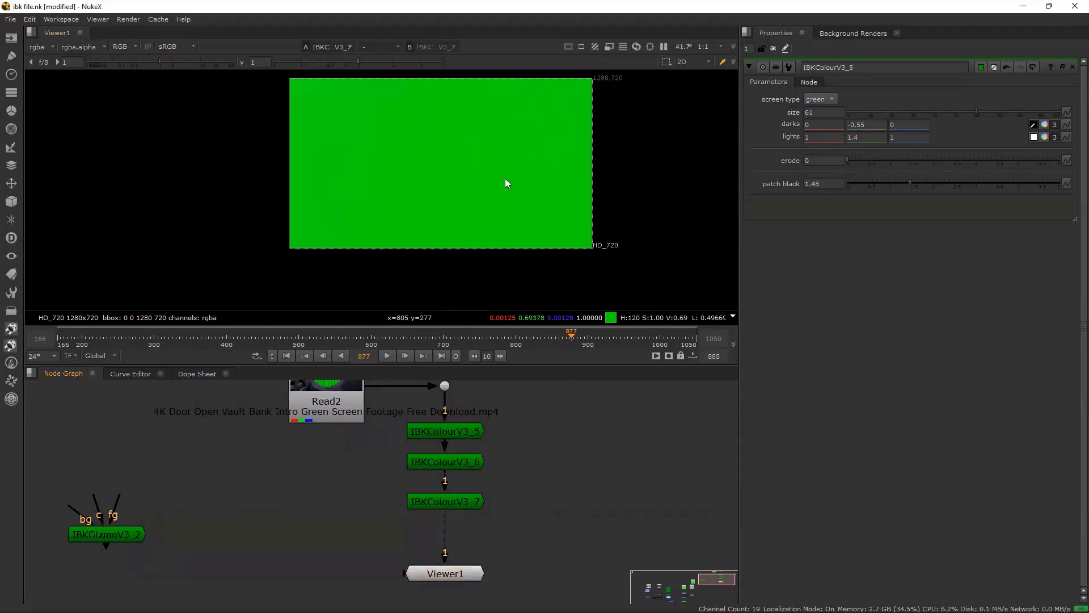
pyautogui.moveTo(507, 183); pyautogui.dragTo(493, 190, button='middle')
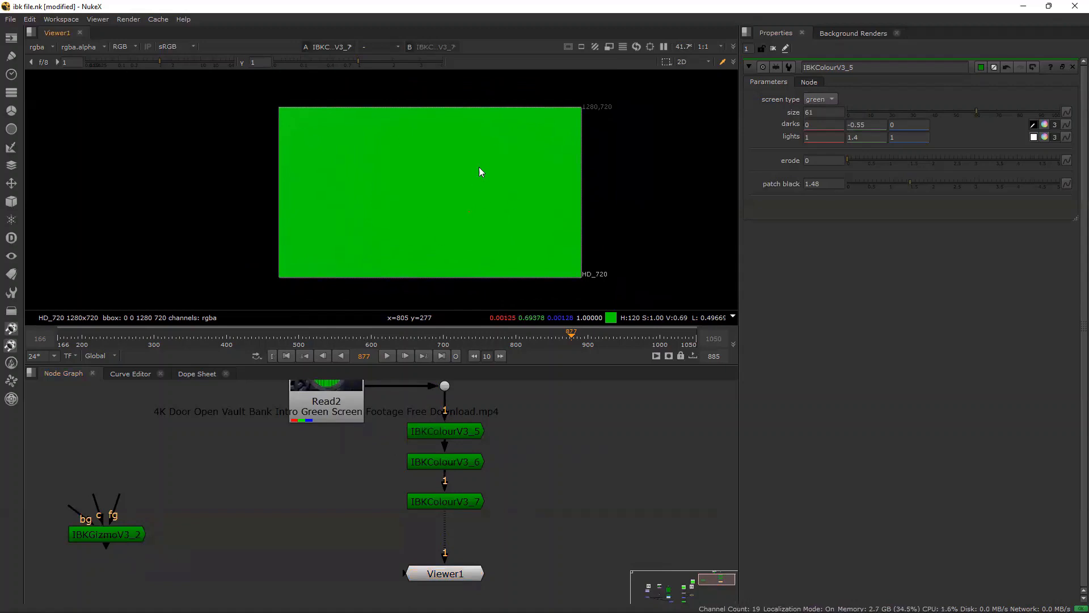
pyautogui.moveTo(346, 502); pyautogui.dragTo(327, 472, button='middle')
pyautogui.moveTo(426, 551); pyautogui.dragTo(426, 573)
# - Insert the IBKGizmo node between the last IBKColour and Viewer1, and connect its fg input to Read2
pyautogui.moveTo(76, 502); pyautogui.dragTo(294, 517)
pyautogui.moveTo(444, 491); pyautogui.dragTo(291, 384)
pyautogui.moveTo(341, 460); pyautogui.dragTo(354, 465, button='middle')
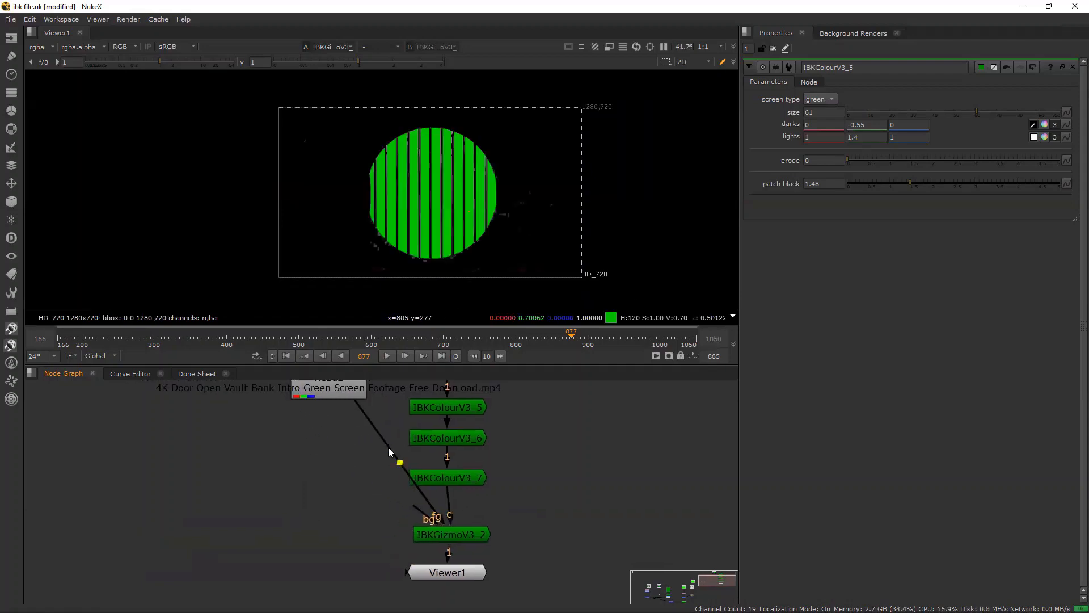
# - Add a dot to the fg connection level with the IBKGizmo, and align Read2 above that dot
pyautogui.keyDown('ctrl'); pyautogui.moveTo(399, 463); pyautogui.dragTo(326, 528); pyautogui.keyUp('ctrl')
pyautogui.moveTo(330, 459); pyautogui.dragTo(302, 522, button='middle')
pyautogui.scroll(1, 317, 440)
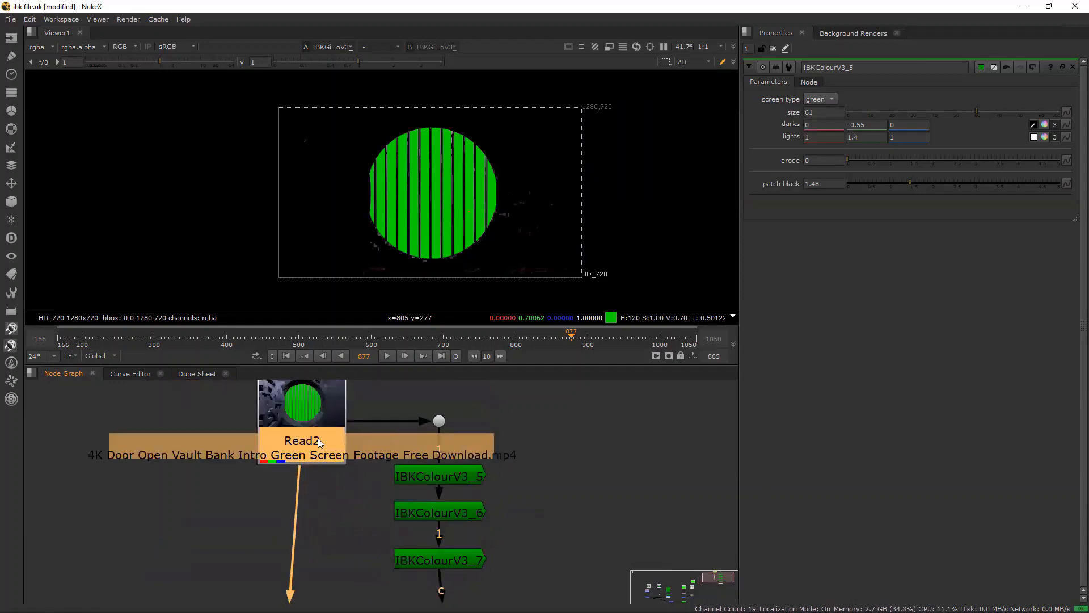
pyautogui.moveTo(343, 418); pyautogui.dragTo(321, 432)
# - Set the IBKGizmo's screen type to C-green
pyautogui.scroll(-1, 567, 340)
pyautogui.scroll(-1, 510, 306)
pyautogui.moveTo(550, 387); pyautogui.dragTo(547, 300, button='middle')
pyautogui.moveTo(501, 508); pyautogui.dragTo(498, 482, button='middle')
pyautogui.click(462, 515)
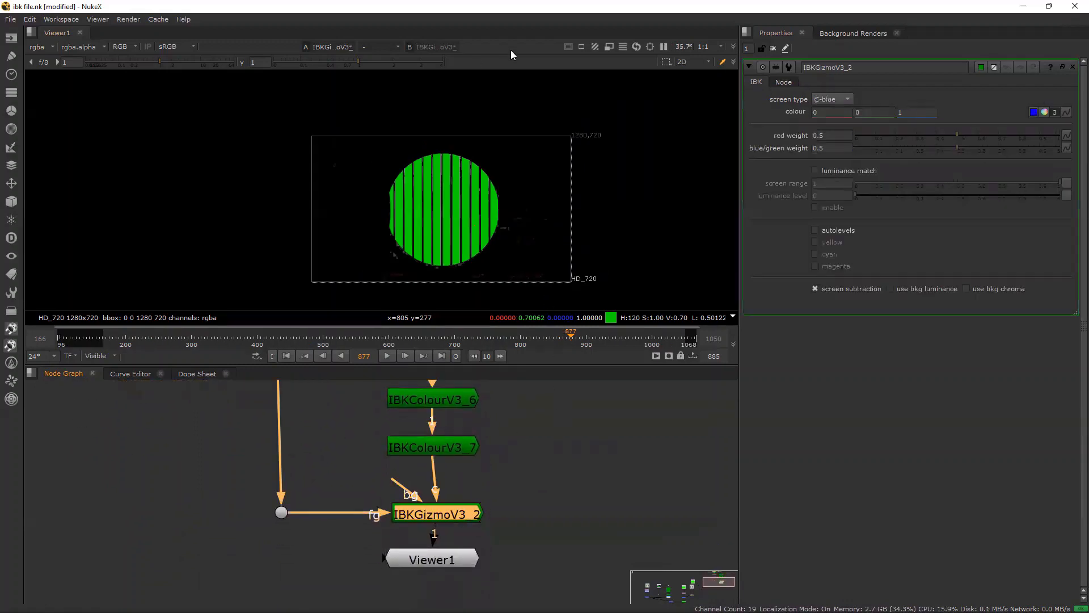
pyautogui.click(845, 111)
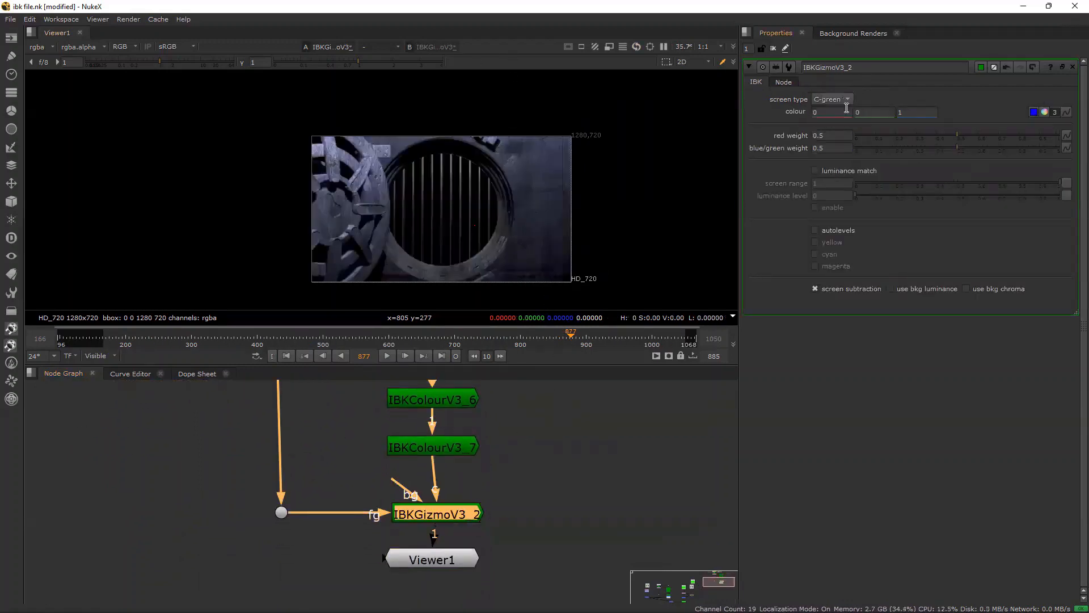
pyautogui.scroll(2, 460, 213)
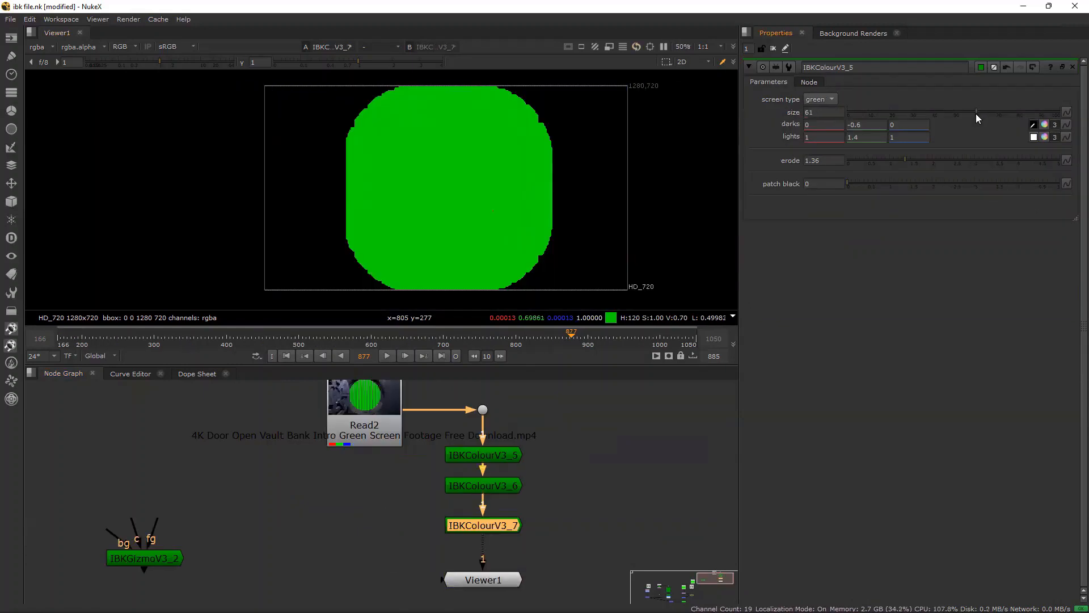
# - Set the green channel of the first IBKColour's darks to -0.55
pyautogui.click(875, 124)
pyautogui.press('Up')
pyautogui.press('Up')
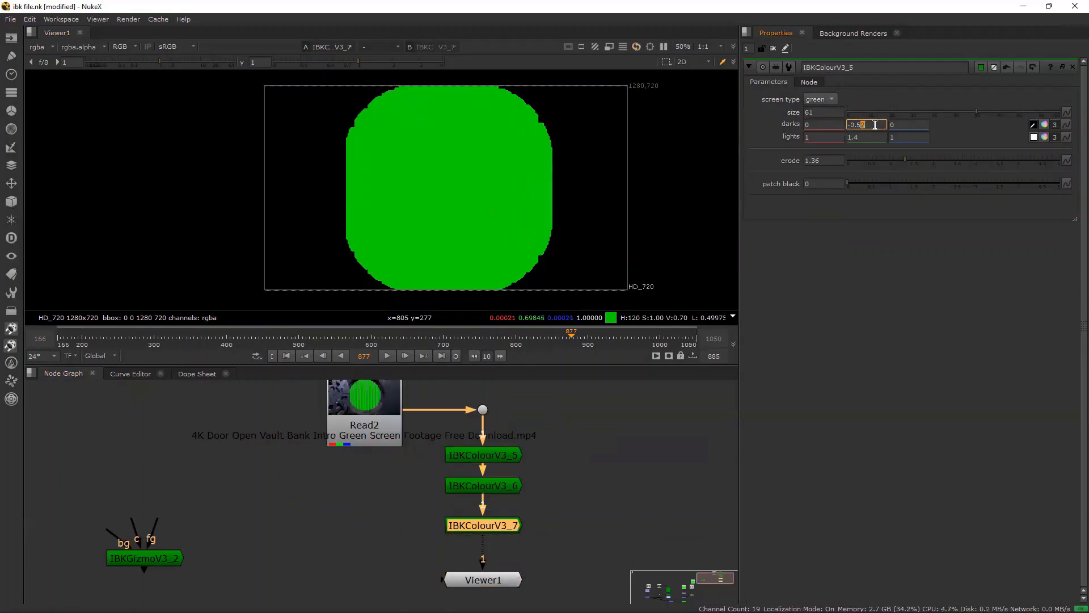
pyautogui.press('Down')
# - Reduce the IBKColour's erode to 0 and increase its patch black to 1.48
pyautogui.moveTo(904, 159); pyautogui.dragTo(909, 183)
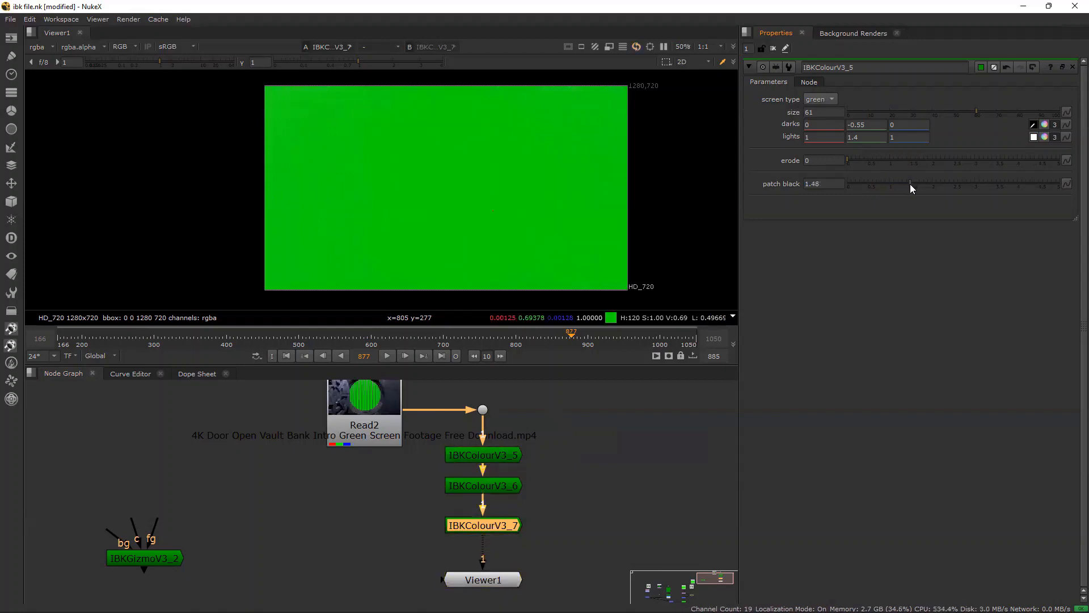
pyautogui.scroll(-2, 459, 227)
pyautogui.scroll(2, 505, 221)
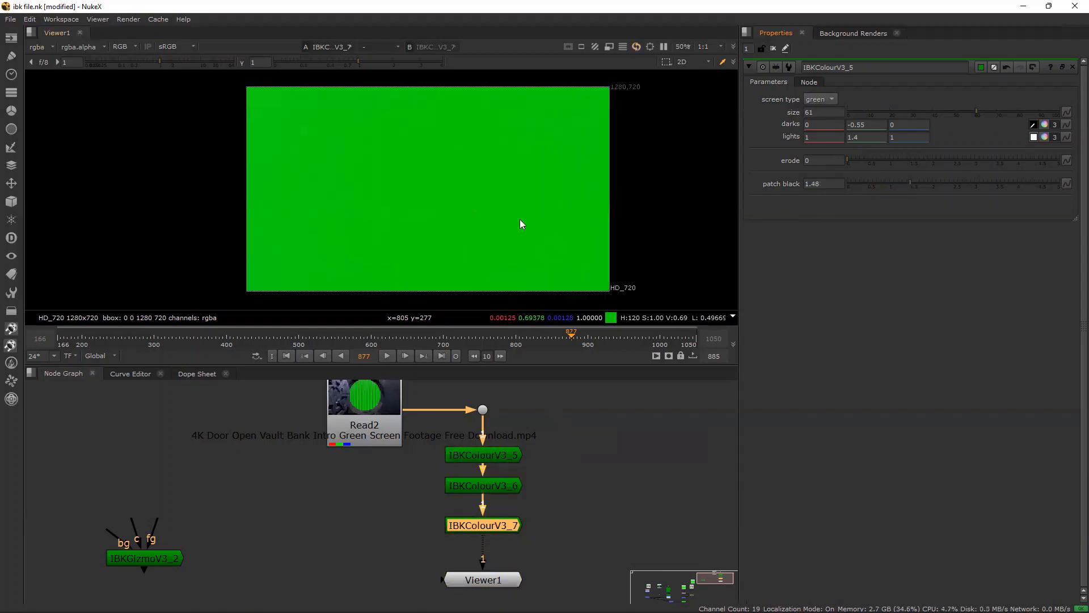
# - Lower Viewer1 in the node graph to make space below the third IBKColour node
pyautogui.moveTo(571, 484); pyautogui.dragTo(528, 457, button='middle')
pyautogui.moveTo(457, 561); pyautogui.dragTo(454, 582)
pyautogui.click(453, 501)
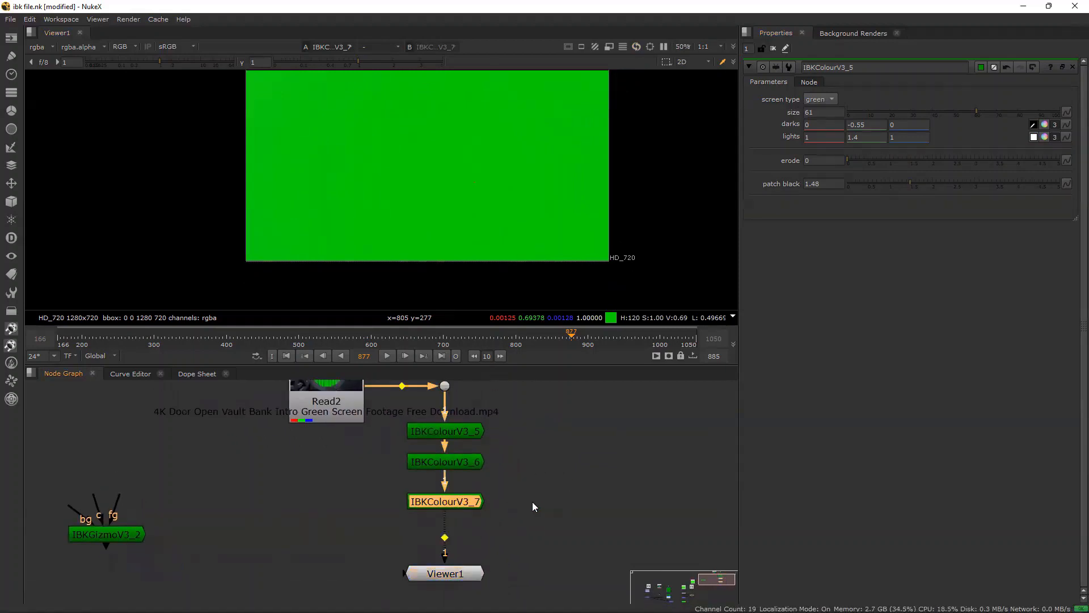
pyautogui.click(532, 502)
pyautogui.scroll(-1, 508, 191)
pyautogui.moveTo(502, 157); pyautogui.dragTo(491, 186, button='middle')
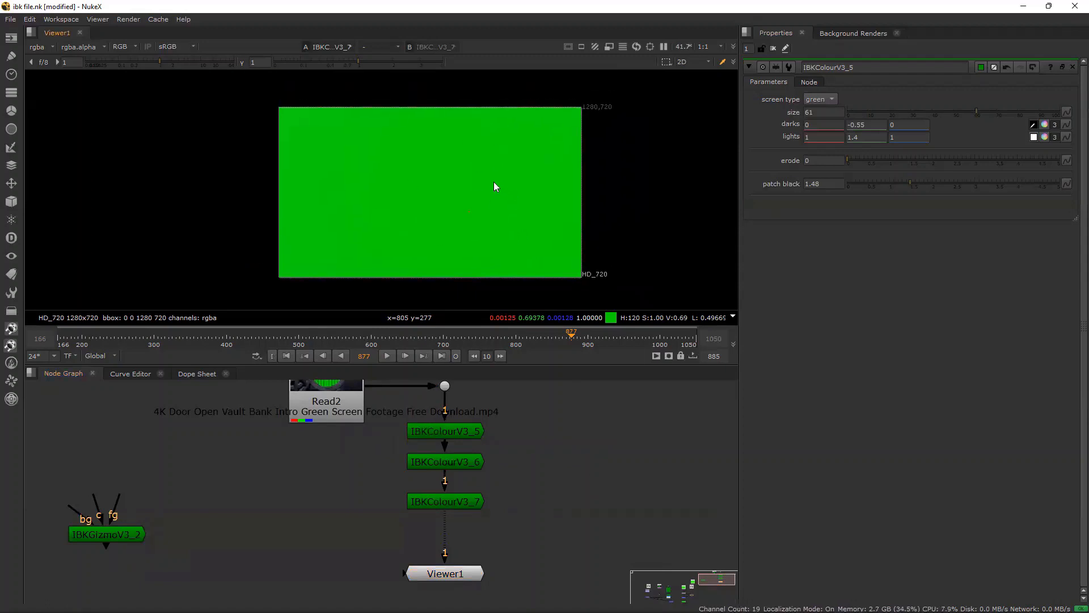
pyautogui.moveTo(335, 483); pyautogui.dragTo(316, 452, button='middle')
pyautogui.moveTo(427, 539); pyautogui.dragTo(427, 561)
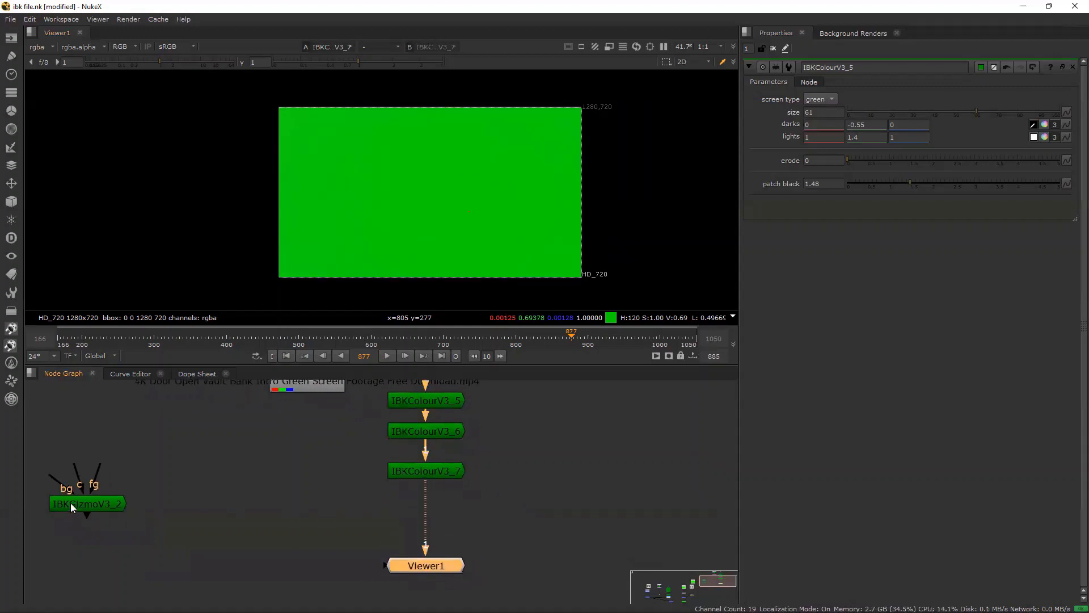
# - Place the IBKGizmo between the third IBKColour and Viewer1, and wire its fg input to Read2
pyautogui.moveTo(72, 505); pyautogui.dragTo(287, 518)
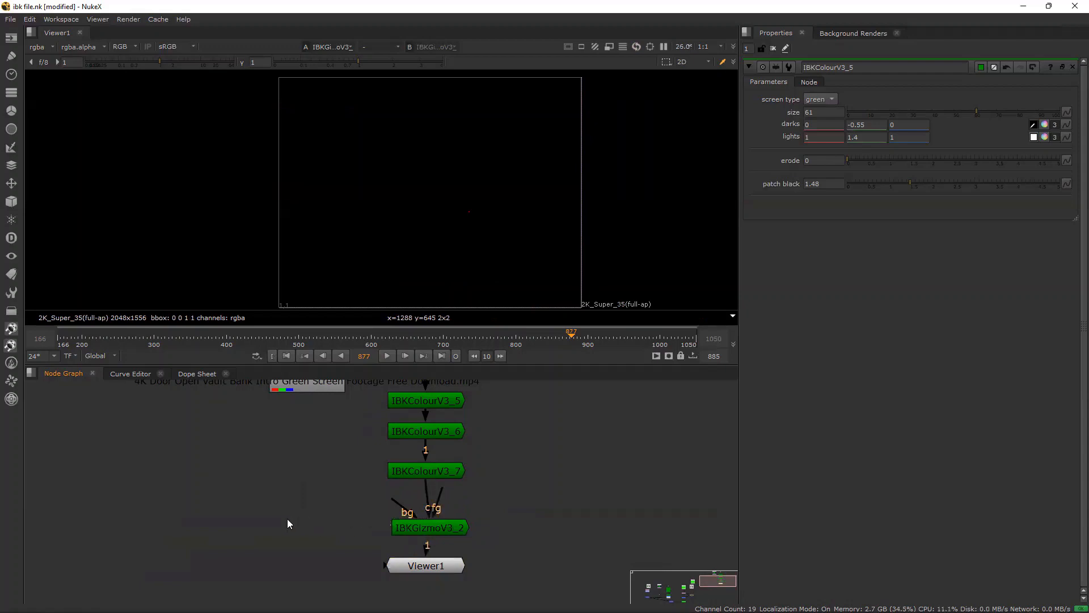
pyautogui.moveTo(444, 491); pyautogui.dragTo(291, 386)
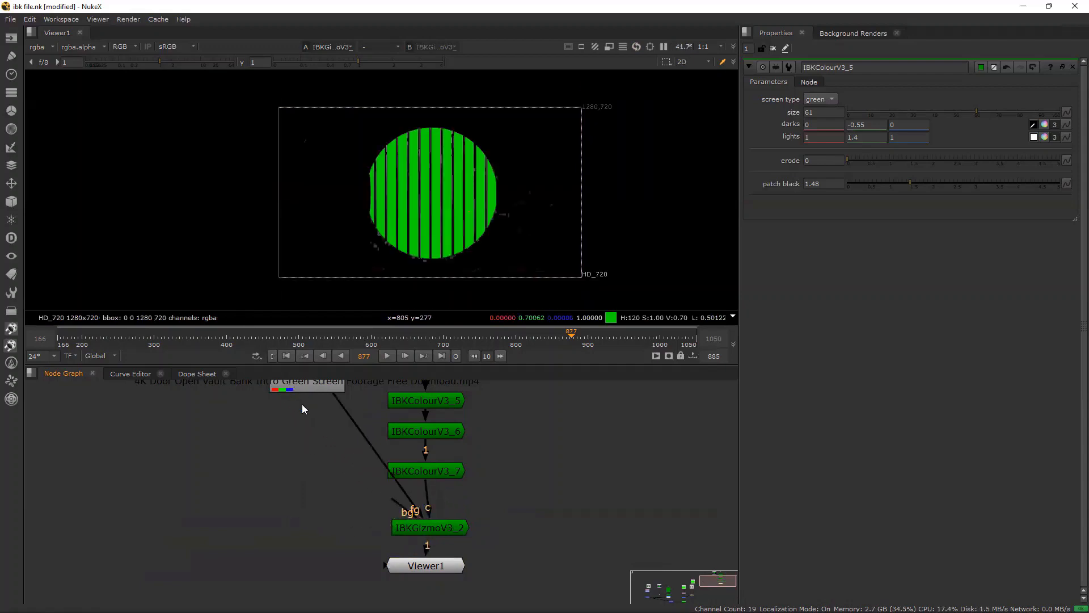
pyautogui.moveTo(324, 452); pyautogui.dragTo(345, 460, button='middle')
# - Route the fg connection through a dot beside the IBKGizmo, and line Read2 up with the dot
pyautogui.keyDown('ctrl'); pyautogui.moveTo(401, 463); pyautogui.dragTo(321, 534); pyautogui.keyUp('ctrl')
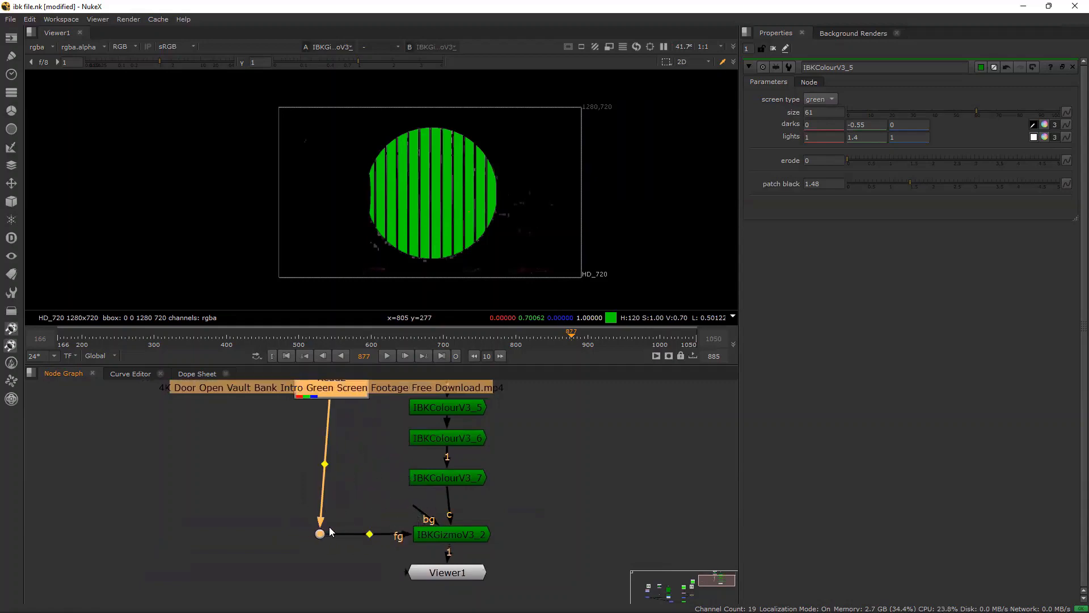
pyautogui.moveTo(344, 384); pyautogui.dragTo(317, 447, button='middle')
pyautogui.scroll(1, 317, 444)
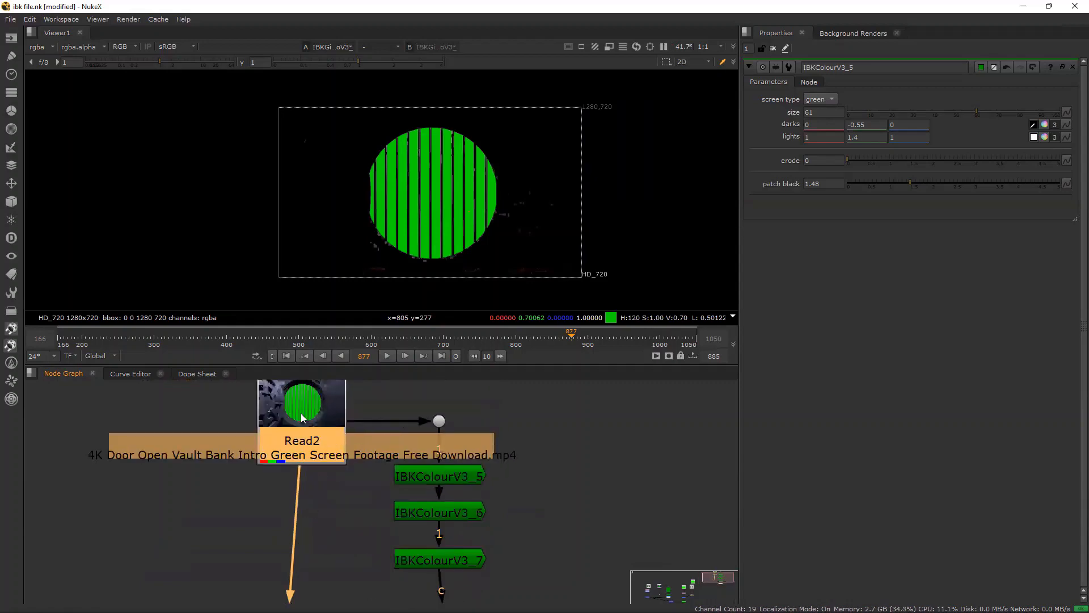
pyautogui.moveTo(301, 418); pyautogui.dragTo(284, 431)
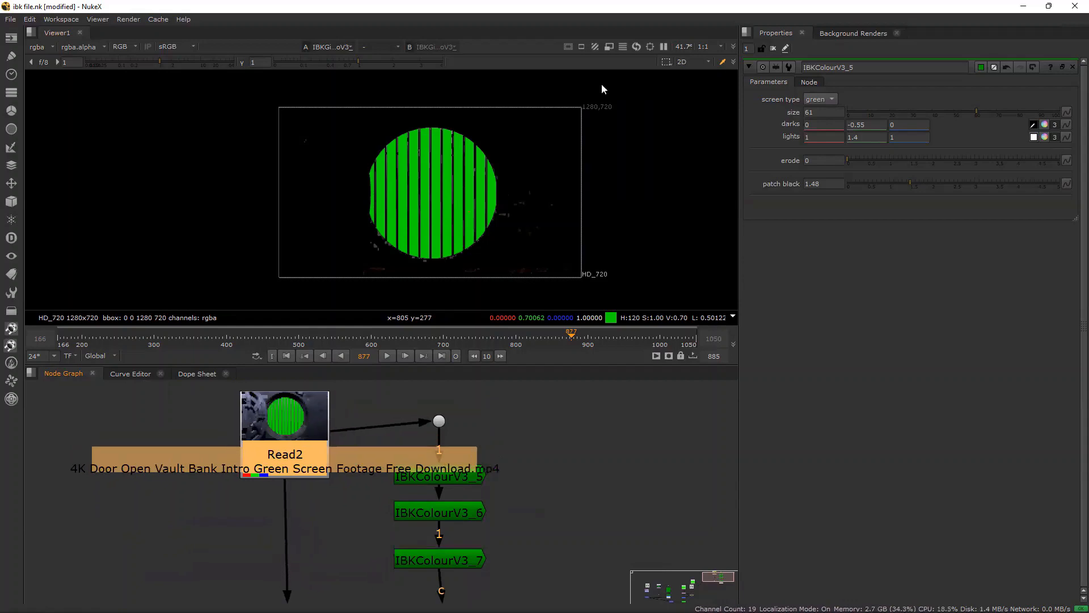
# - Open the IBKGizmo's properties and change its screen type to C-green
pyautogui.scroll(-1, 510, 307)
pyautogui.scroll(-1, 545, 338)
pyautogui.moveTo(527, 546); pyautogui.dragTo(520, 434, button='middle')
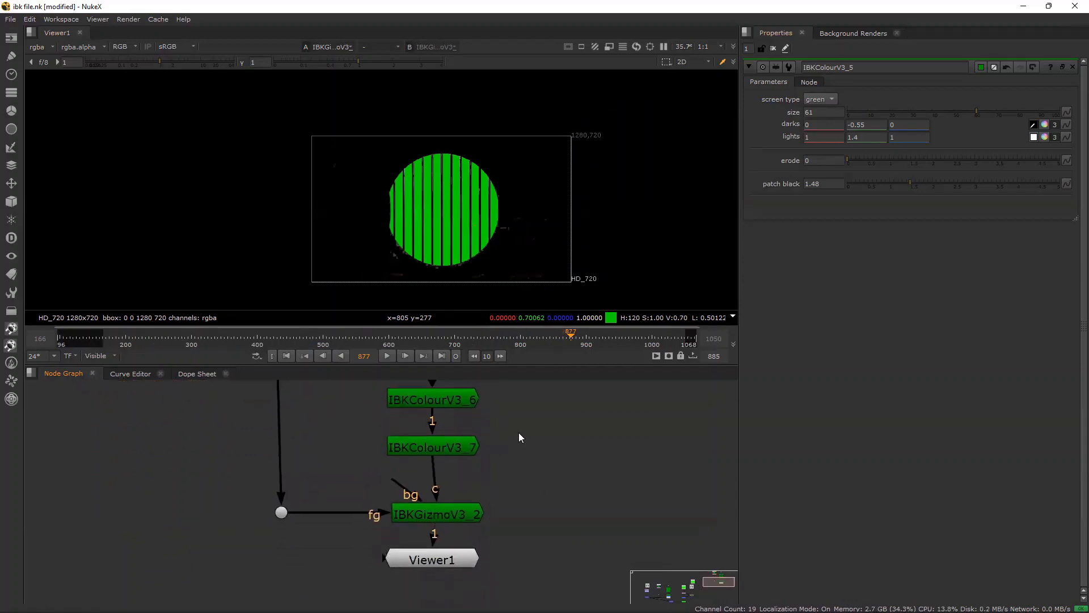
pyautogui.click(462, 515)
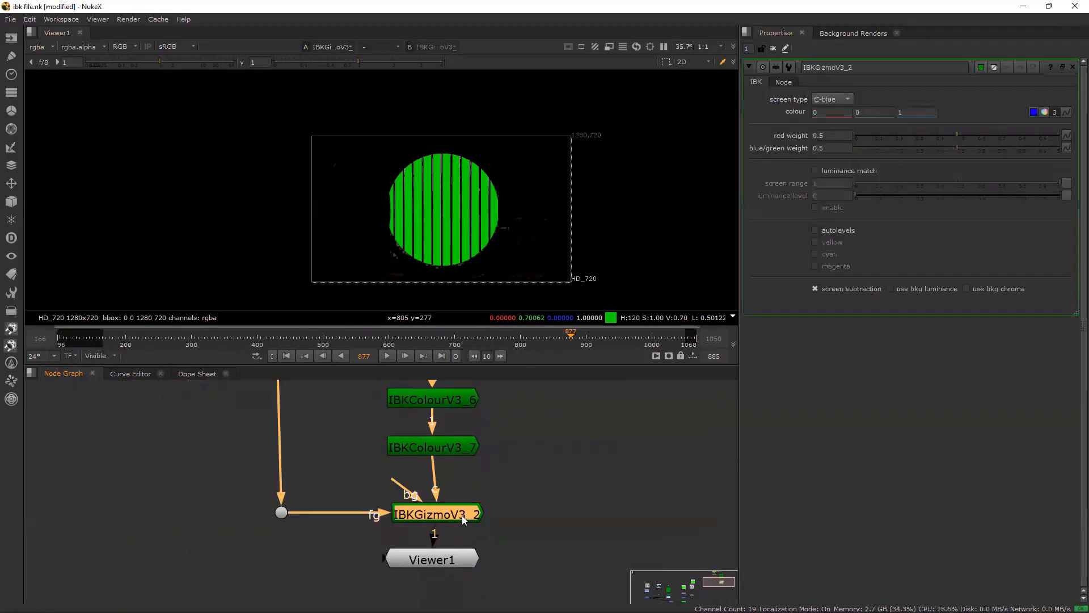
pyautogui.click(836, 100)
pyautogui.click(845, 107)
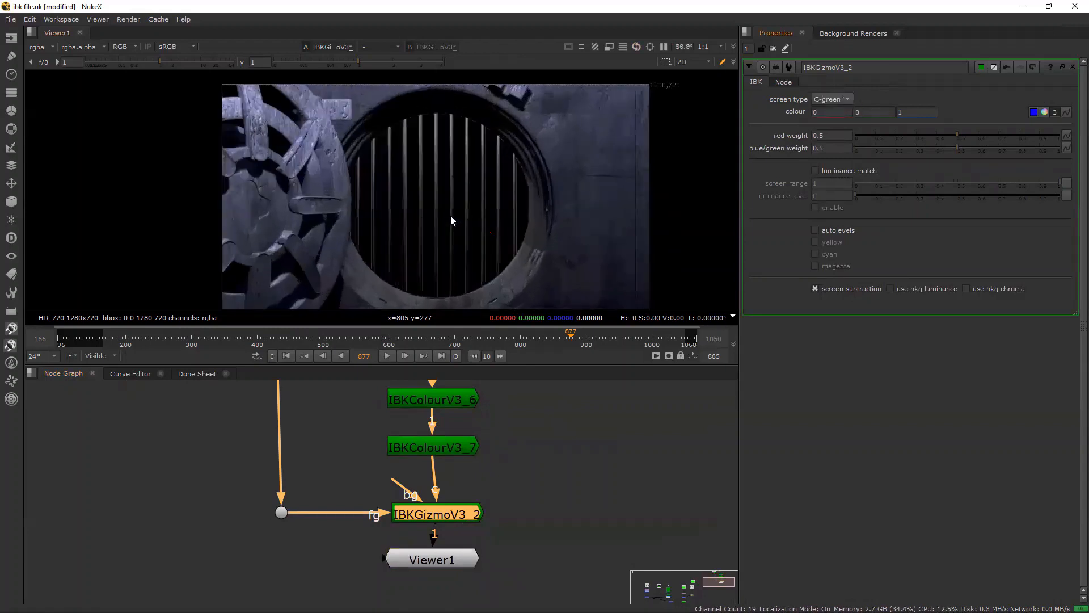
# - Examine the keyed bars in the vault opening up close, and inspect their matte in the viewer's alpha channel
pyautogui.scroll(1, 474, 208)
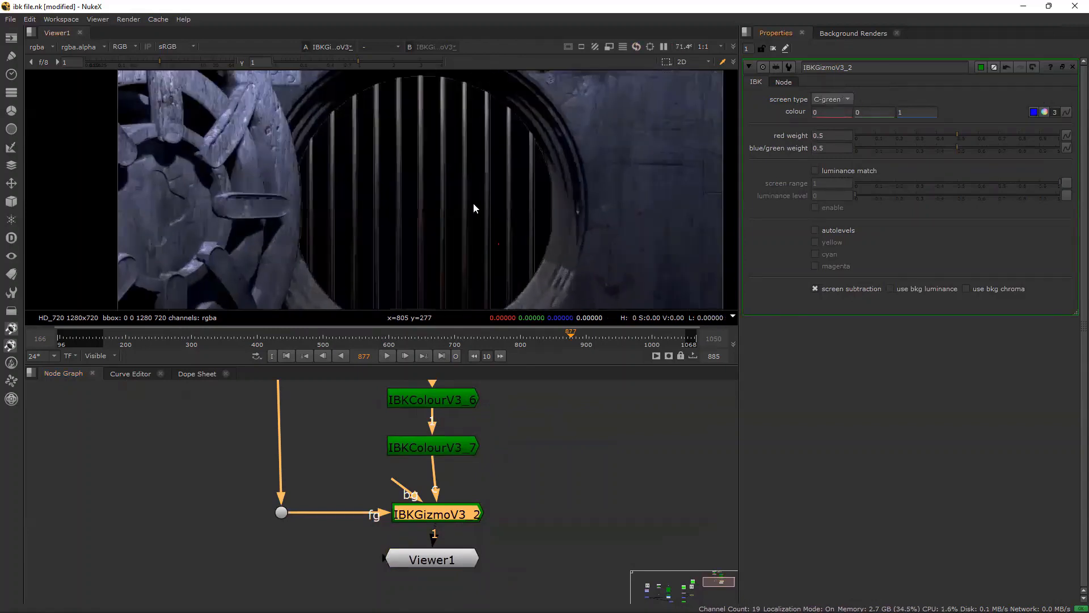
pyautogui.scroll(1, 474, 203)
pyautogui.moveTo(466, 232); pyautogui.dragTo(479, 100, button='middle')
pyautogui.scroll(-1, 489, 199)
pyautogui.scroll(-1, 486, 127)
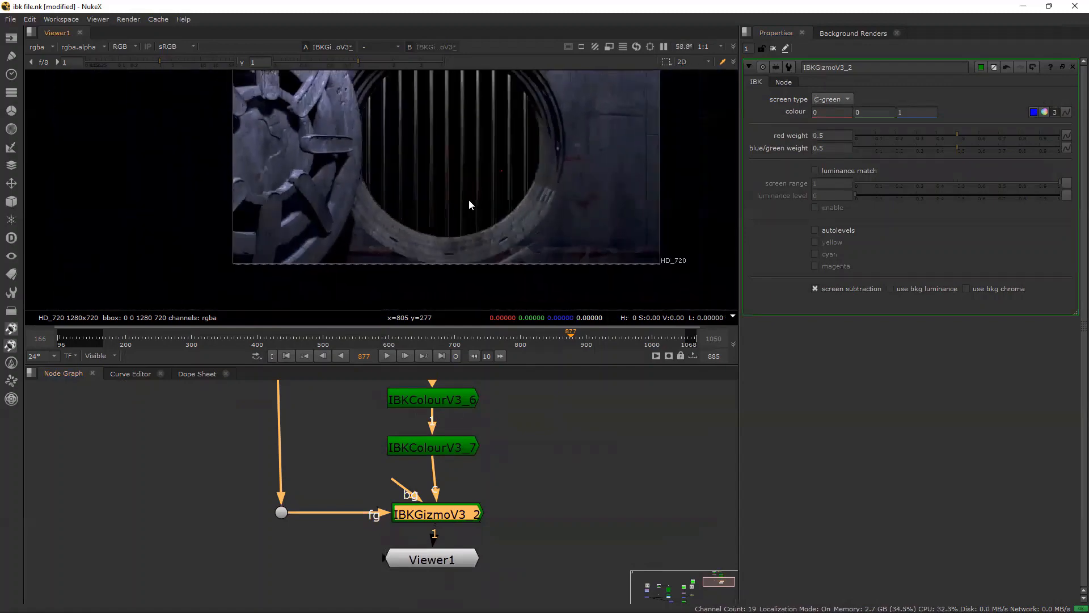
pyautogui.scroll(-1, 489, 194)
pyautogui.press('a')
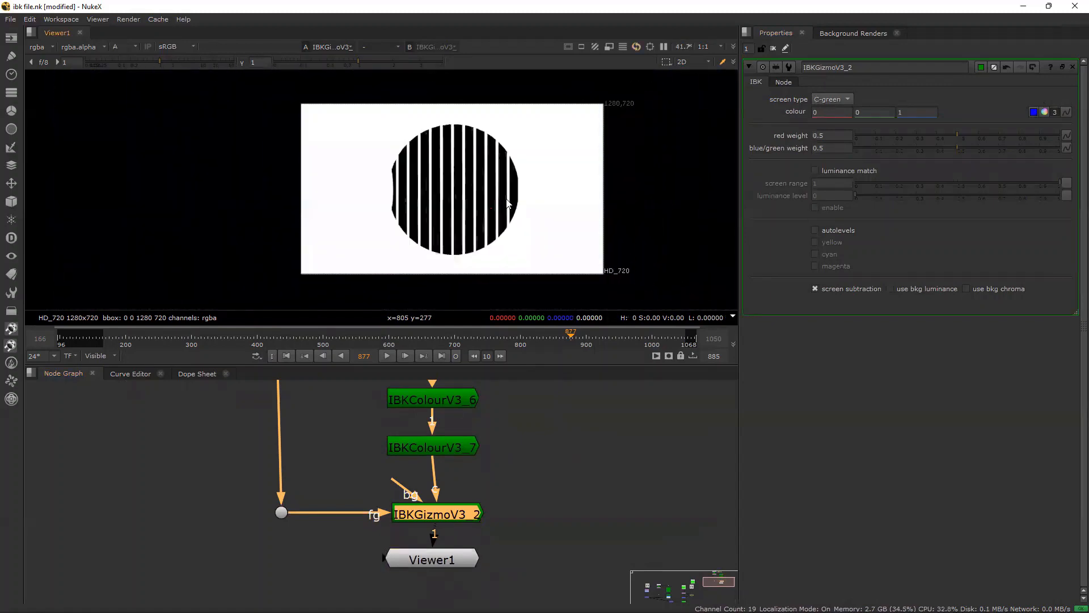
pyautogui.scroll(1, 433, 196)
pyautogui.moveTo(490, 152)
pyautogui.mouseDown(button='middle')
pyautogui.moveTo(491, 129)
pyautogui.moveTo(486, 169)
pyautogui.mouseUp(button='middle')
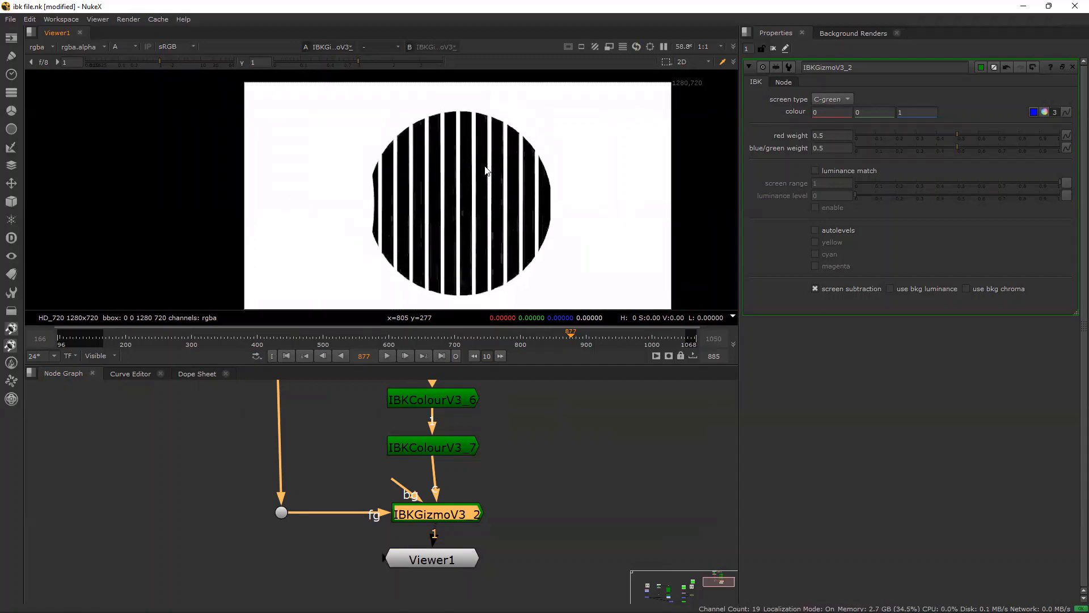
pyautogui.scroll(1, 486, 170)
pyautogui.scroll(2, 417, 147)
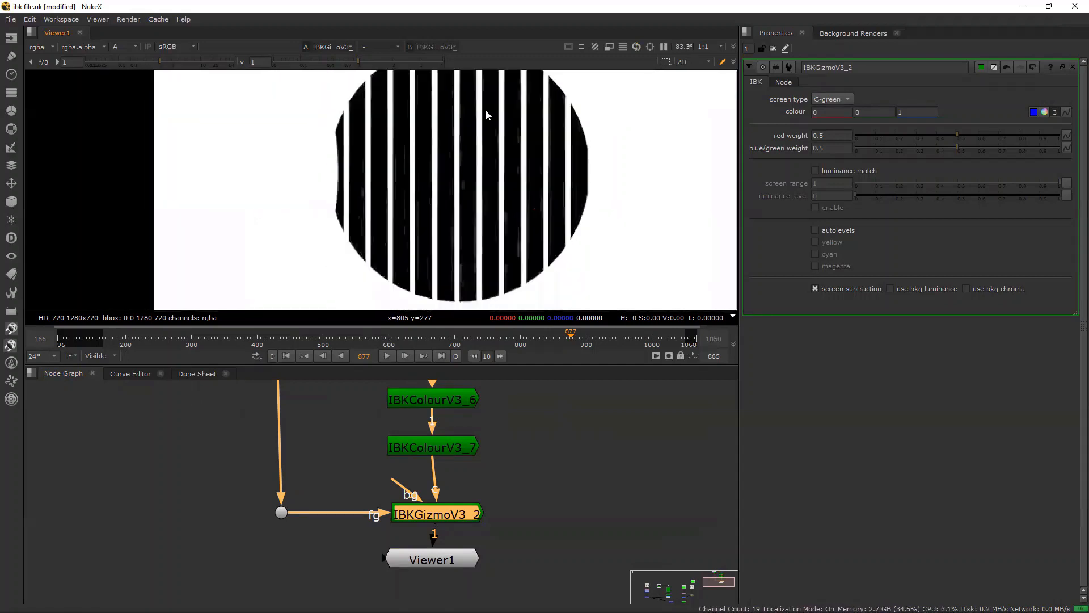
# - Set the IBKGizmo's red weight to 0.32 and its blue/green weight to 0.53
pyautogui.scroll(-2, 417, 142)
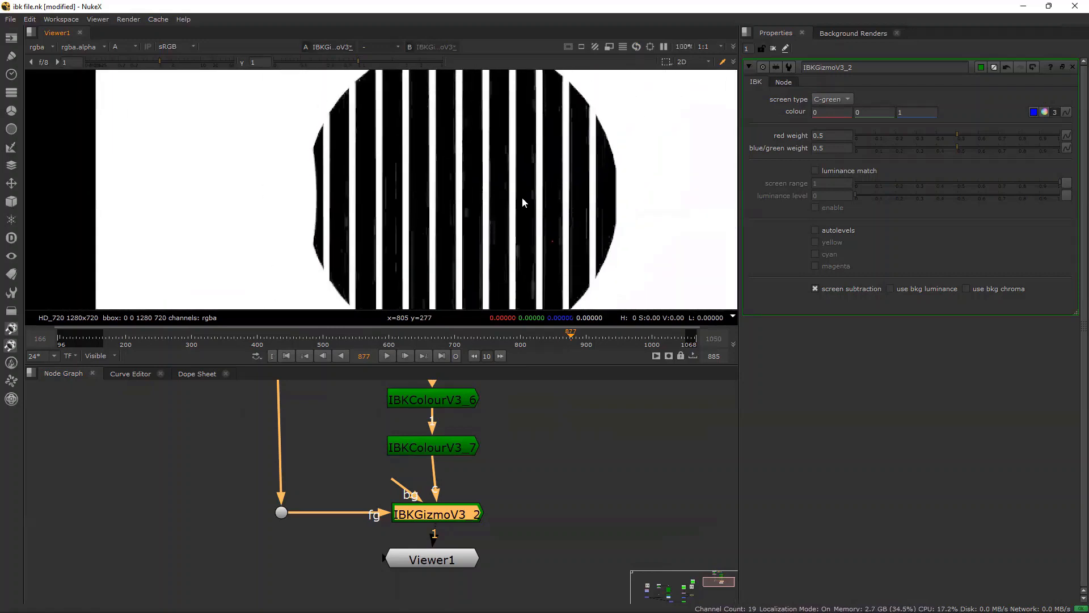
pyautogui.click(959, 138)
pyautogui.moveTo(978, 133); pyautogui.dragTo(920, 147)
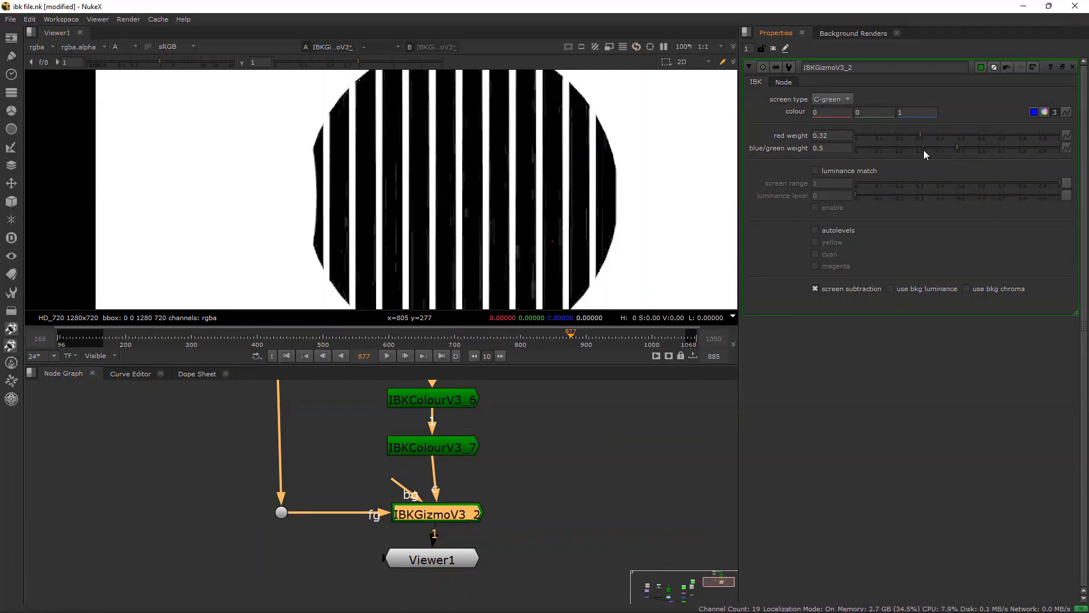
# - Adjust the green component of the IBKGizmo's colour, trying negative values before settling on 0.4
pyautogui.click(874, 112)
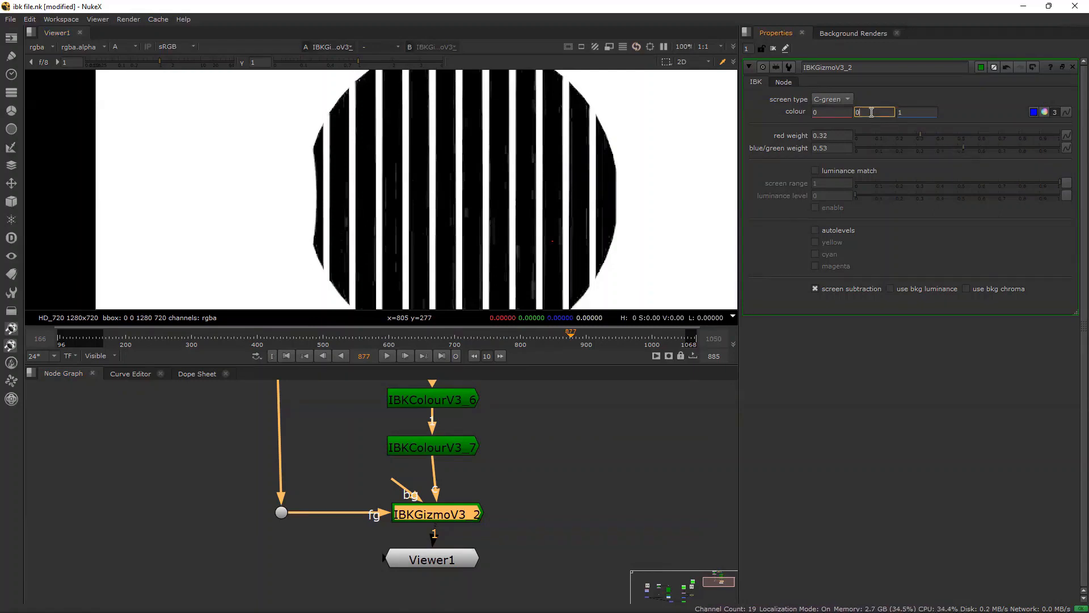
pyautogui.write('-0.3')
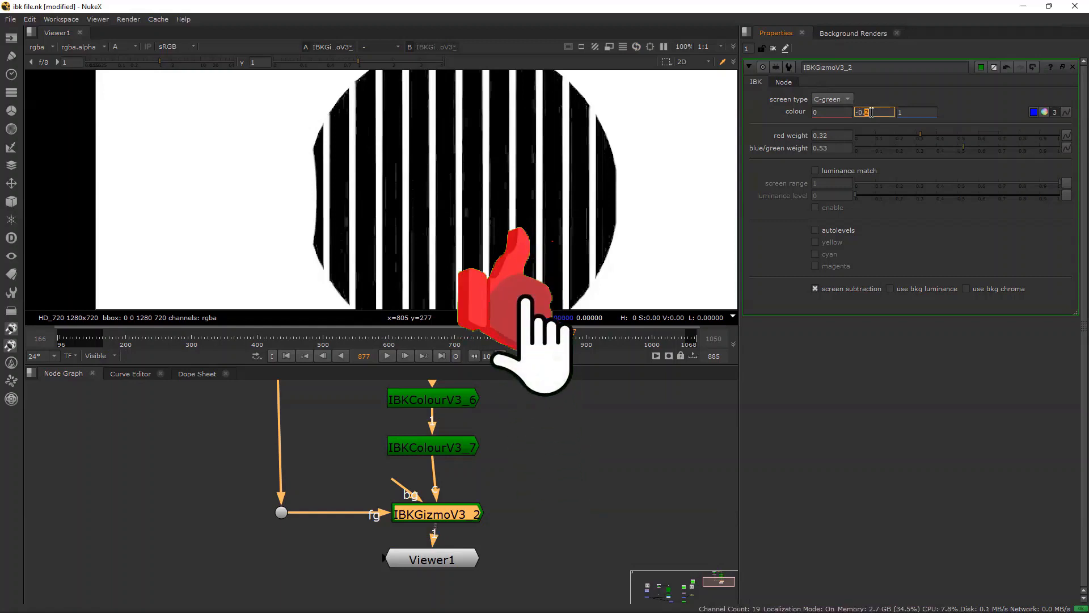
pyautogui.scroll(5, 871, 113)
pyautogui.scroll(2, 871, 113)
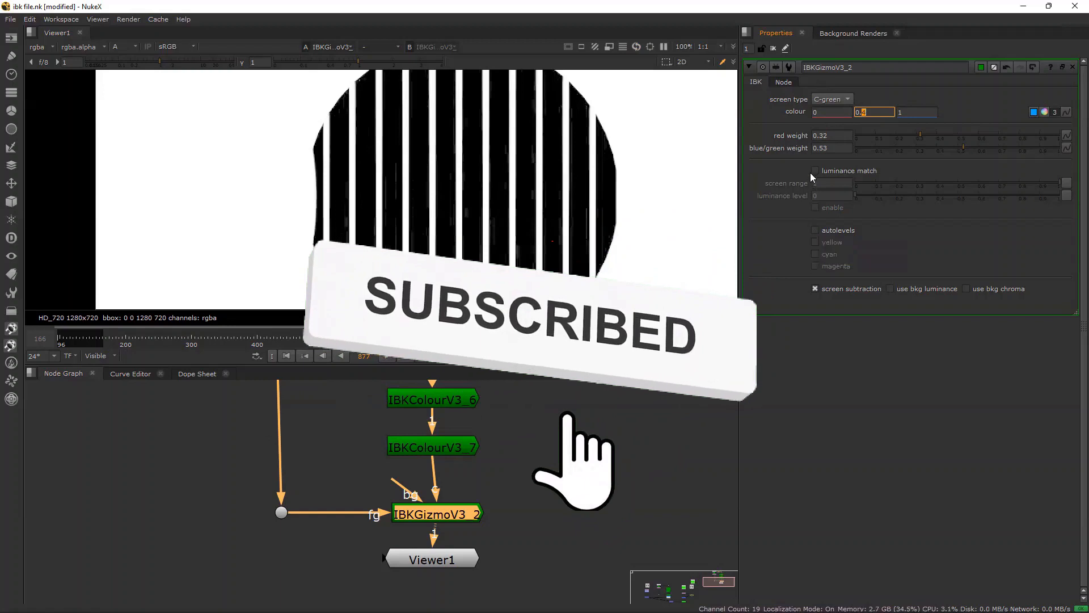
# - Enable autolevels on the IBKGizmo, and set its red weight to 0.67 and blue/green weight to 0.425
pyautogui.click(815, 230)
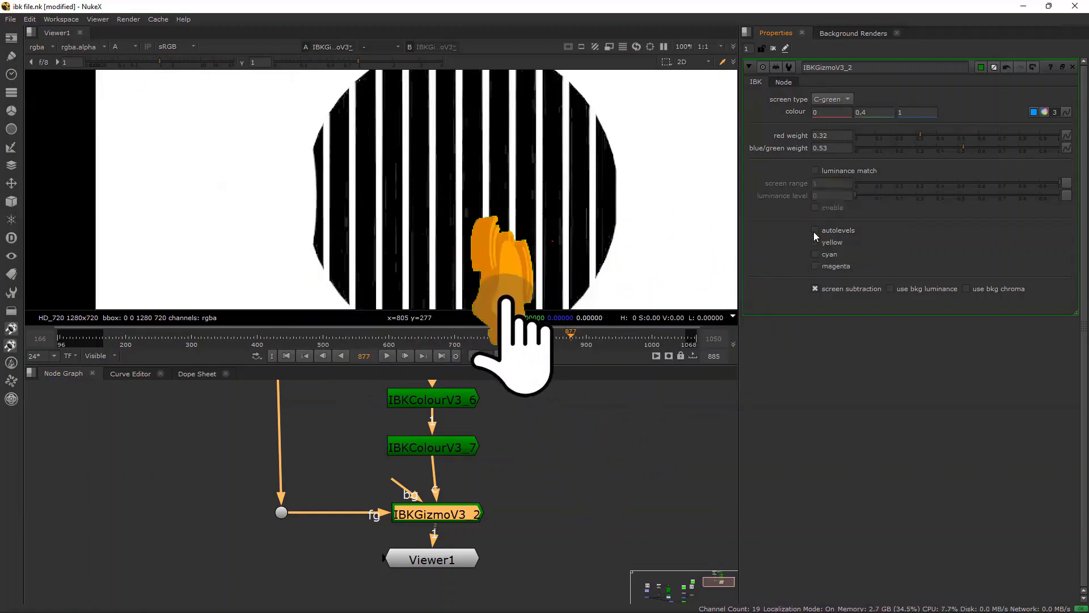
pyautogui.scroll(-1, 606, 233)
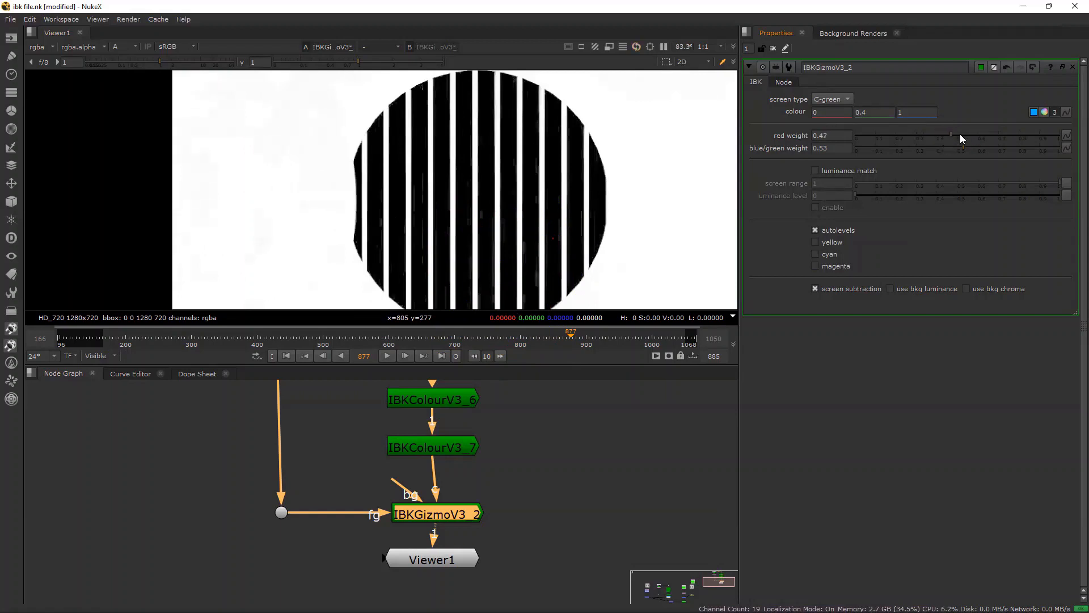
pyautogui.moveTo(960, 138); pyautogui.dragTo(942, 152)
pyautogui.scroll(-2, 400, 206)
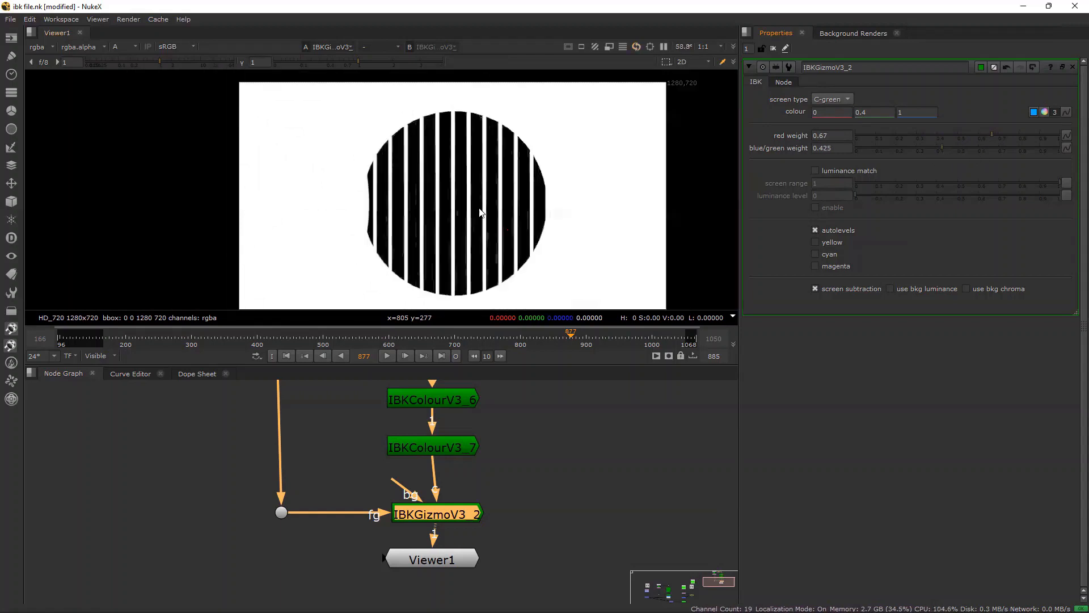
pyautogui.scroll(-2, 494, 210)
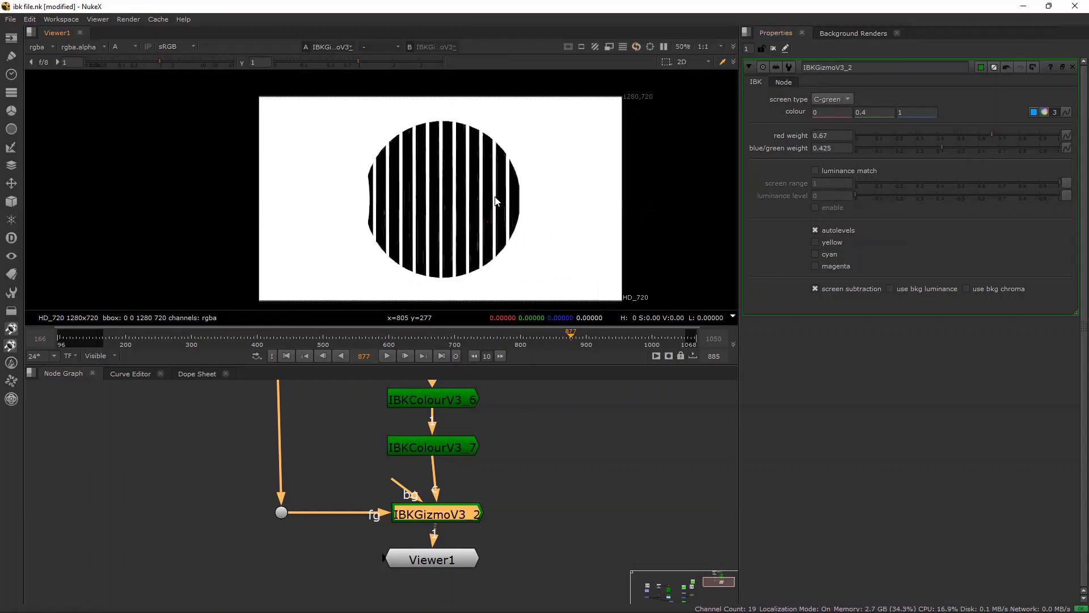
# - Raise the green component of the IBKGizmo's colour to 0.59 and check the matte over the barred opening
pyautogui.click(876, 113)
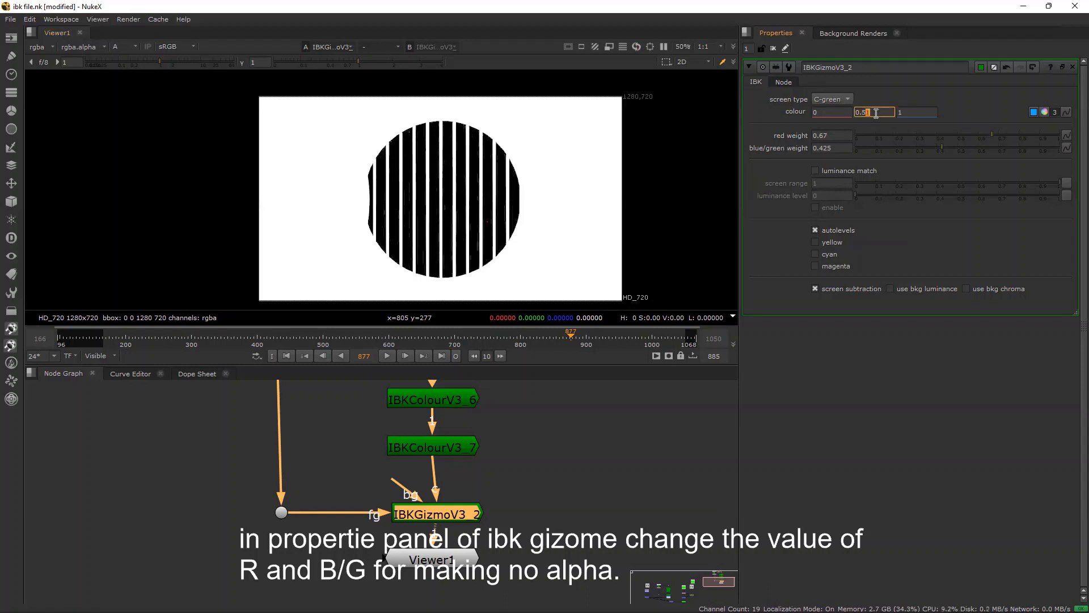
pyautogui.press('Up')
pyautogui.press('Up')
pyautogui.scroll(-2, 506, 167)
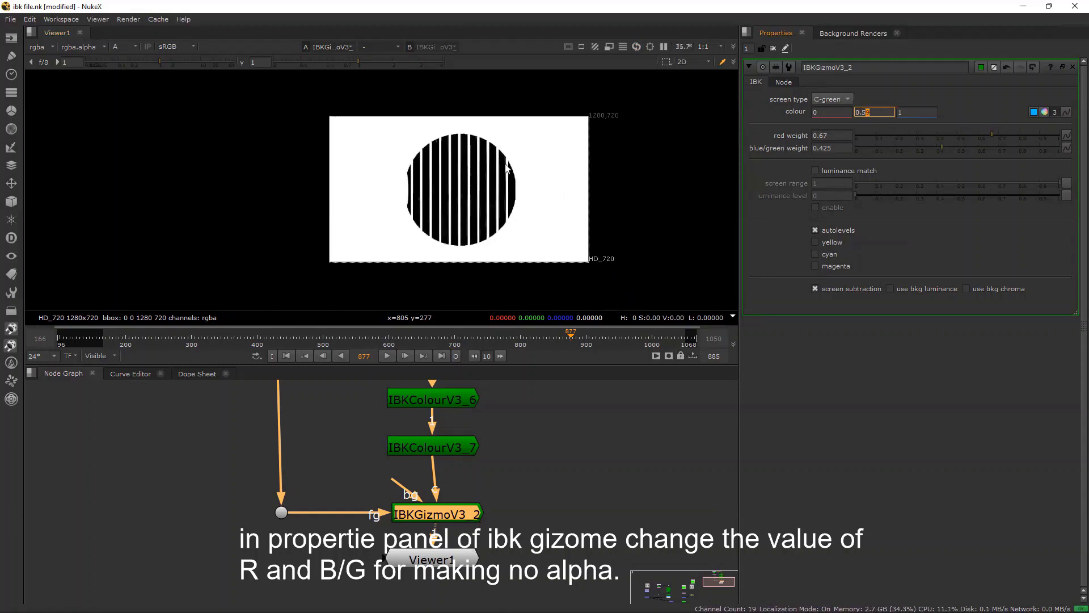
pyautogui.moveTo(521, 189); pyautogui.dragTo(447, 208, button='middle')
pyautogui.scroll(4, 446, 194)
pyautogui.scroll(-1, 447, 196)
pyautogui.scroll(-1, 447, 209)
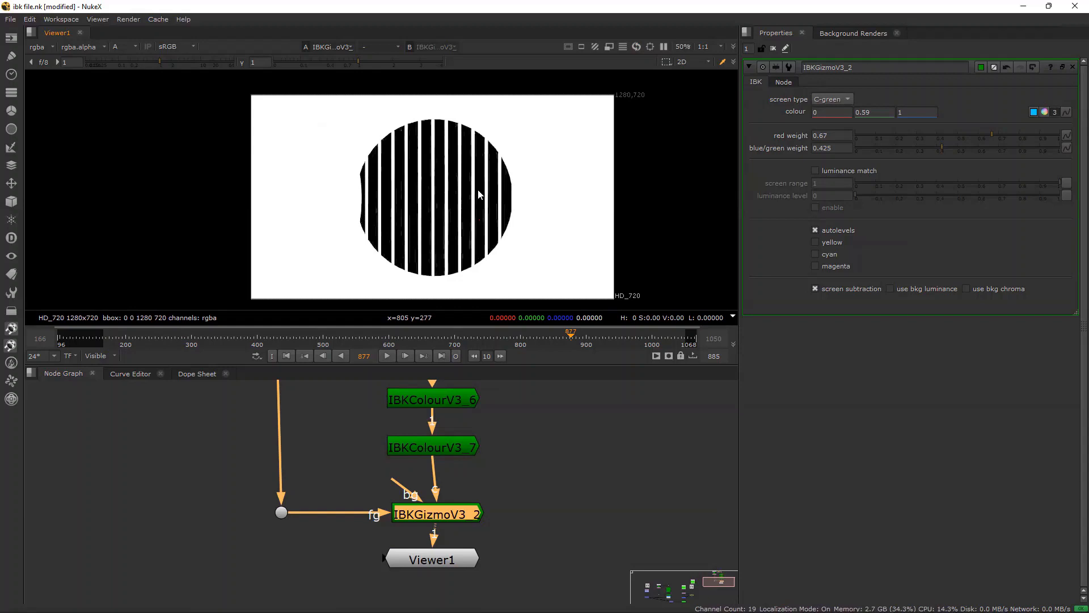
# - Return the viewer to RGB, then play and scrub the keyed footage to check the bars as the vault door moves
pyautogui.press('a')
pyautogui.scroll(-1, 478, 196)
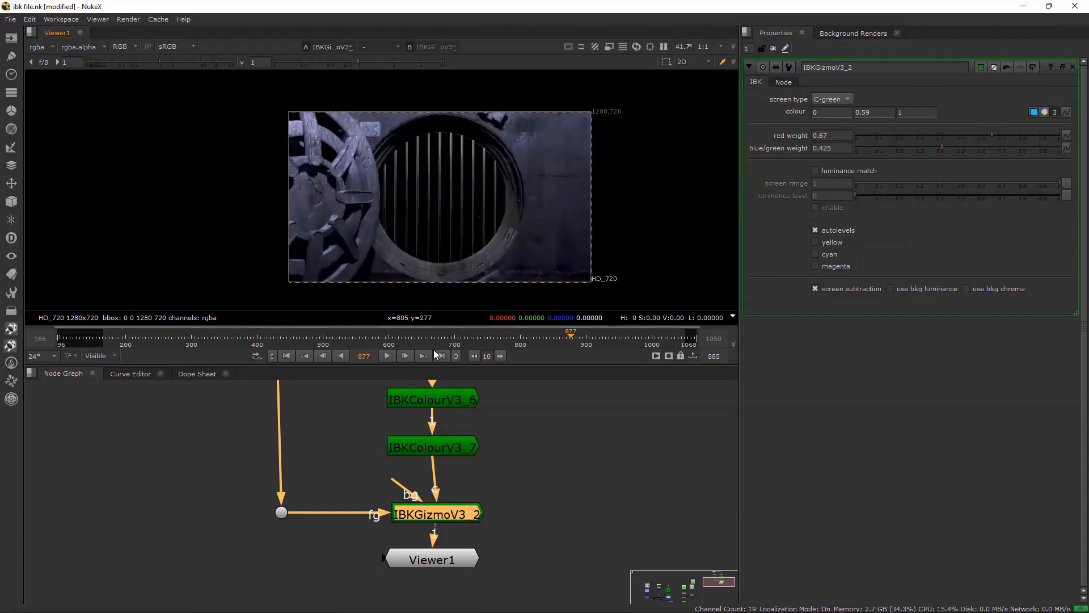
pyautogui.click(387, 356)
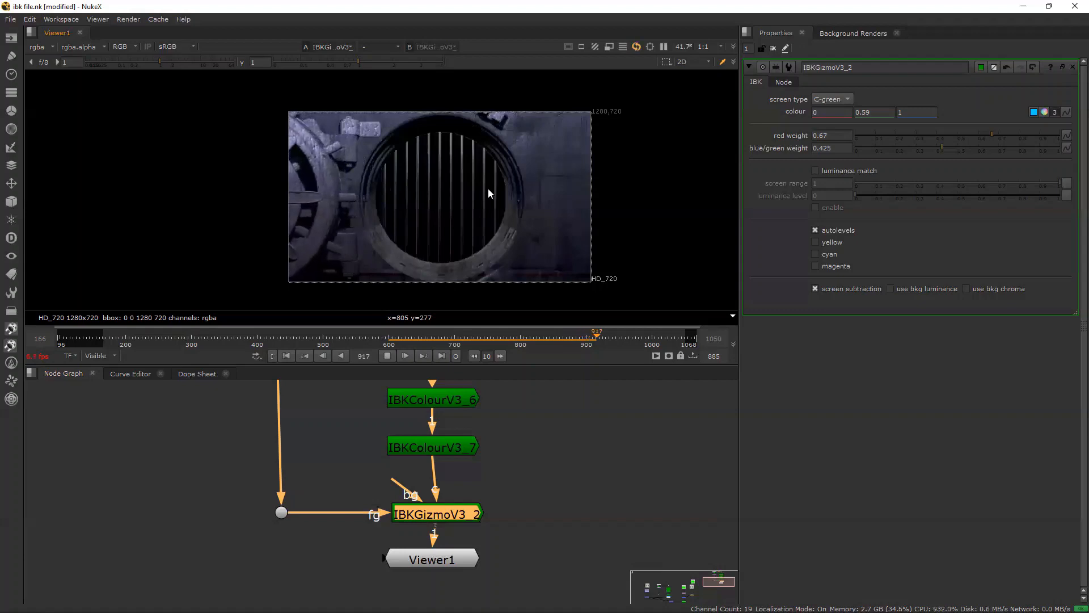
pyautogui.click(388, 356)
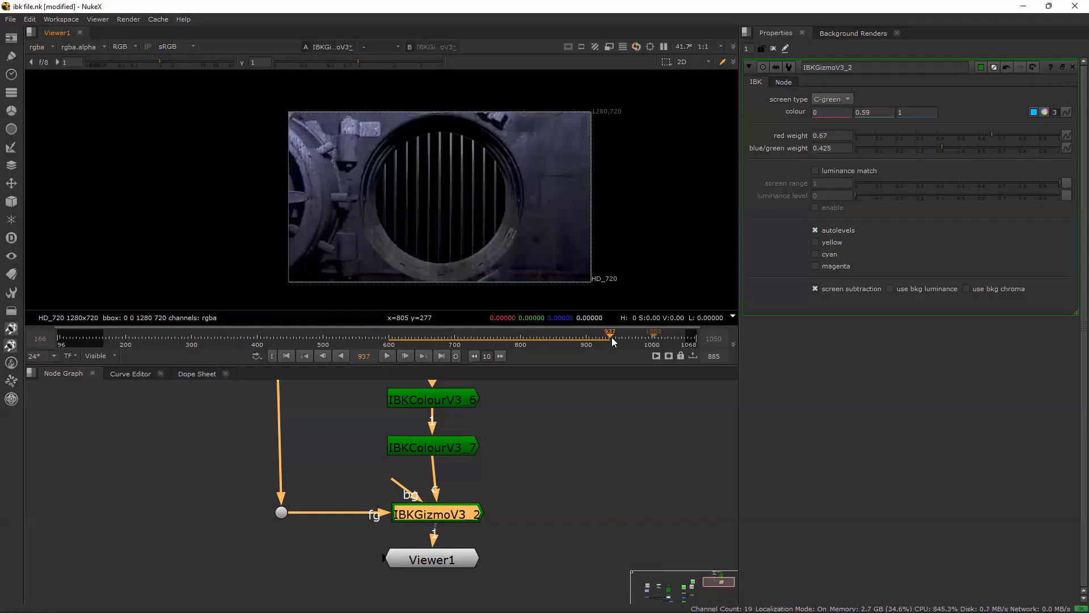
pyautogui.moveTo(621, 335)
pyautogui.mouseDown()
pyautogui.moveTo(633, 333)
pyautogui.moveTo(609, 335)
pyautogui.moveTo(638, 335)
pyautogui.moveTo(602, 340)
pyautogui.mouseUp()
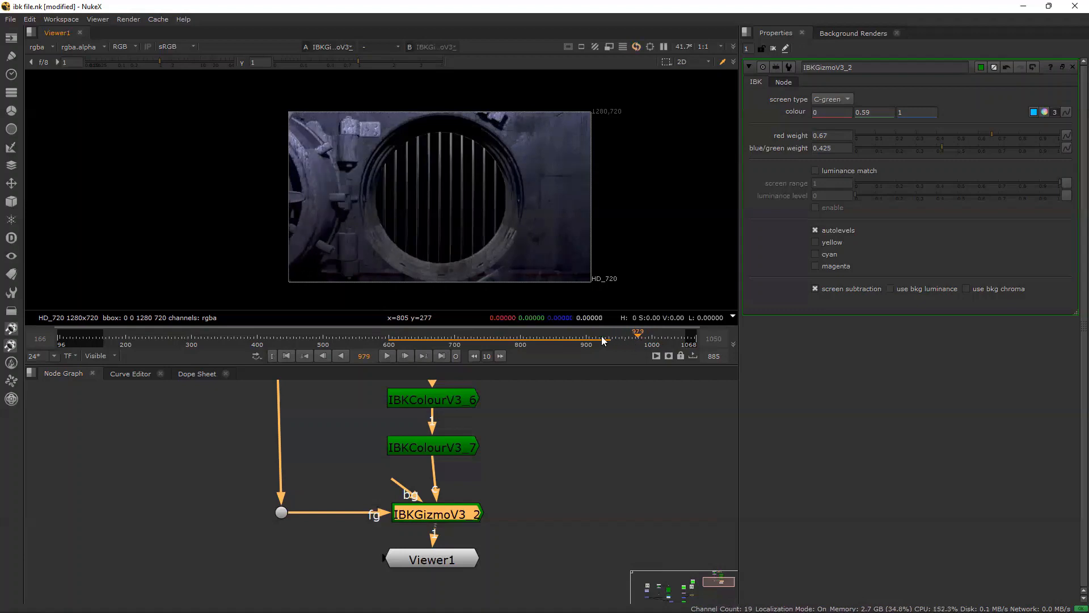
pyautogui.scroll(1, 459, 167)
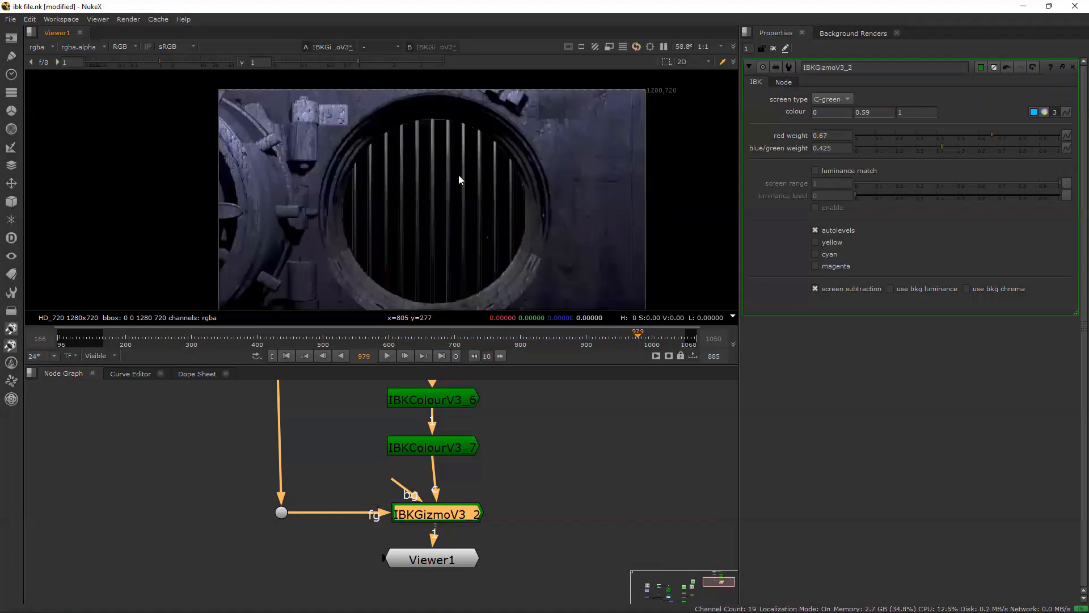
pyautogui.moveTo(457, 199); pyautogui.dragTo(465, 190, button='middle')
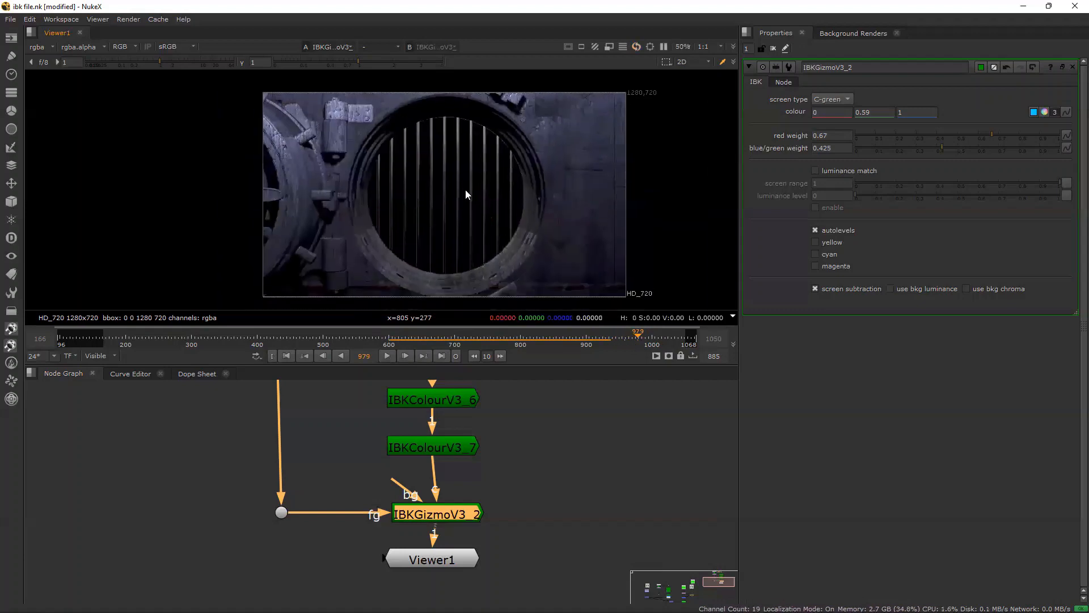
# - Bring the Read4 vault interior image next to Read2 in the node graph, with some space between them
pyautogui.scroll(-3, 589, 510)
pyautogui.moveTo(549, 447); pyautogui.dragTo(616, 392, button='middle')
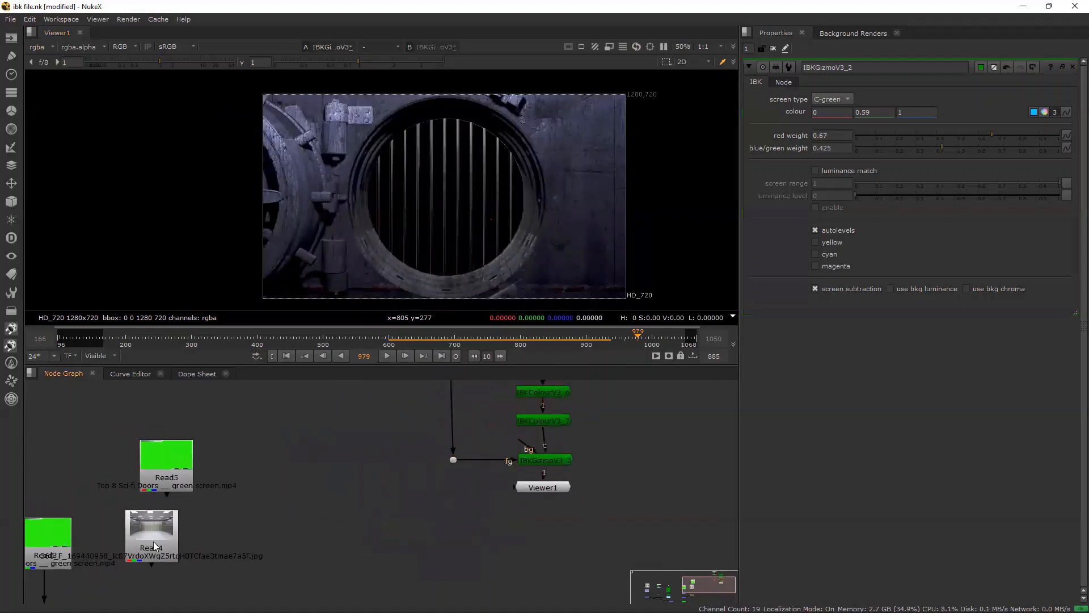
pyautogui.moveTo(153, 541); pyautogui.dragTo(418, 433)
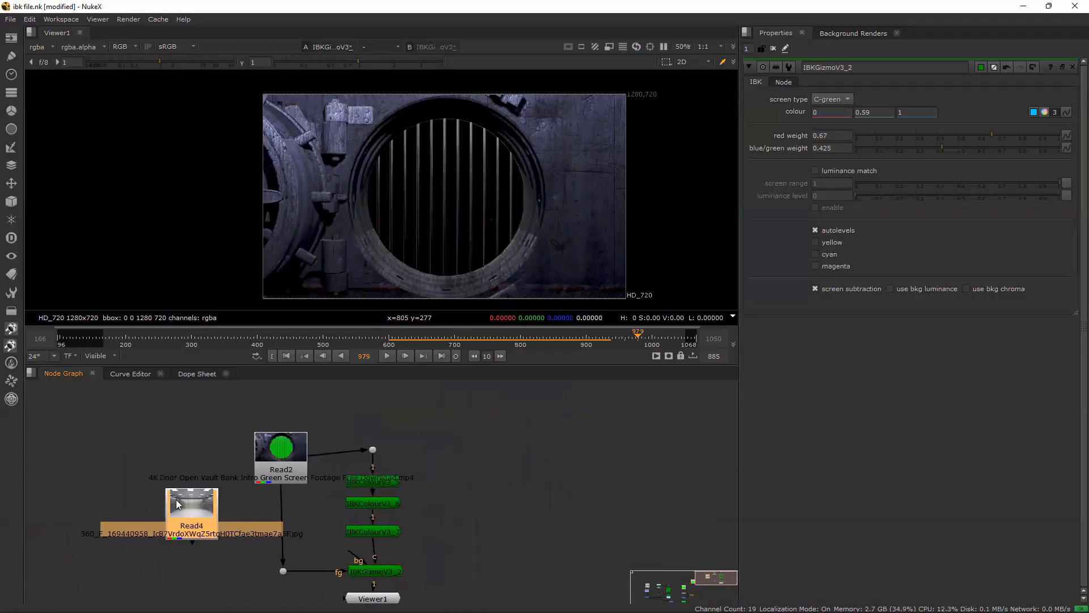
pyautogui.click(153, 498)
pyautogui.scroll(2, 240, 437)
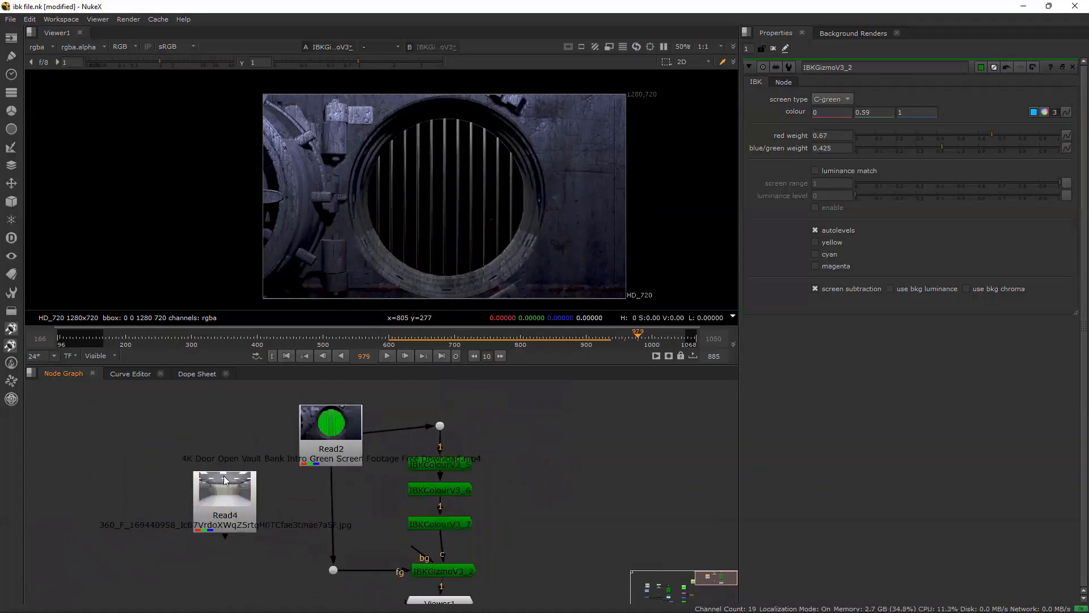
pyautogui.moveTo(212, 489); pyautogui.dragTo(114, 422)
pyautogui.moveTo(191, 476); pyautogui.dragTo(229, 411, button='middle')
pyautogui.moveTo(204, 465); pyautogui.dragTo(218, 492, button='middle')
pyautogui.click(225, 490)
# - Move Read5 away from the keying nodes, and shift Viewer1 farther below the IBKGizmo
pyautogui.moveTo(51, 535); pyautogui.dragTo(28, 496)
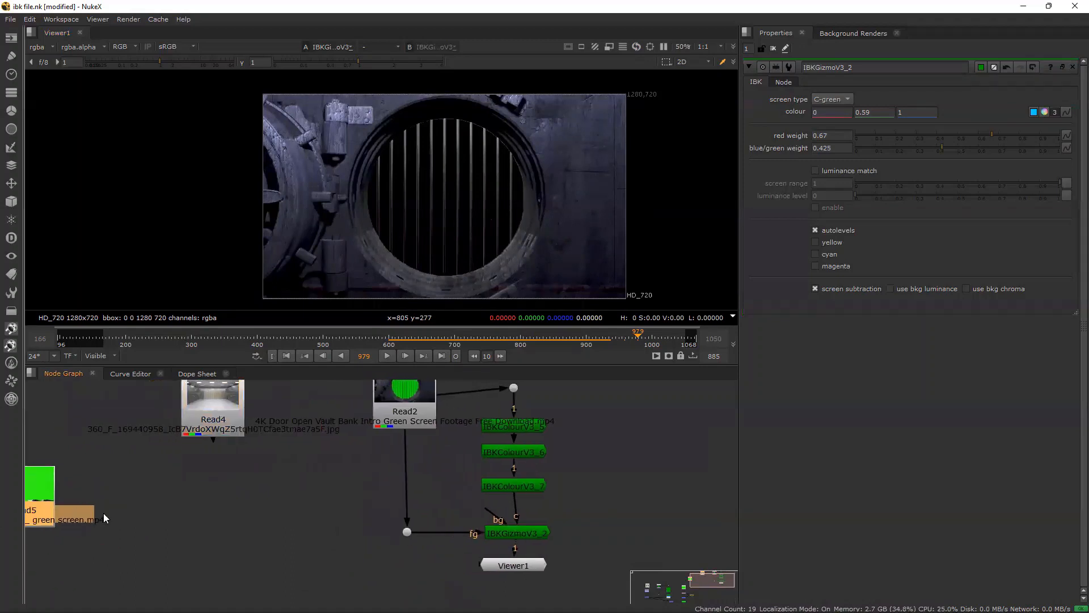
pyautogui.moveTo(174, 510); pyautogui.dragTo(203, 462, button='middle')
pyautogui.scroll(1, 203, 462)
pyautogui.moveTo(602, 527); pyautogui.dragTo(605, 584)
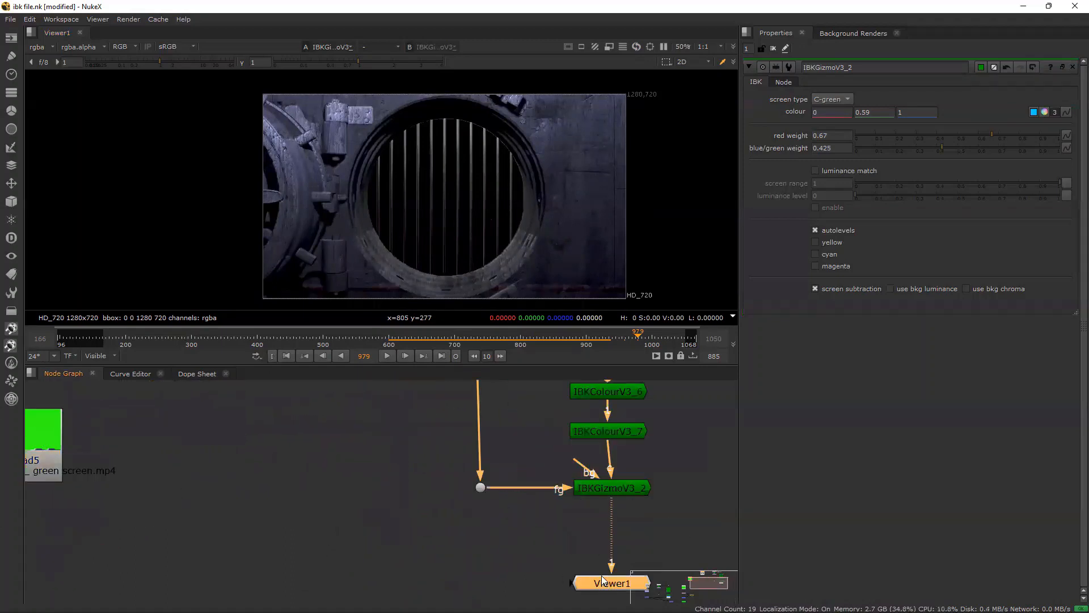
# - Add a Merge node set to over and place it below Read4
pyautogui.moveTo(244, 433); pyautogui.dragTo(246, 515, button='middle')
pyautogui.press('Tab')
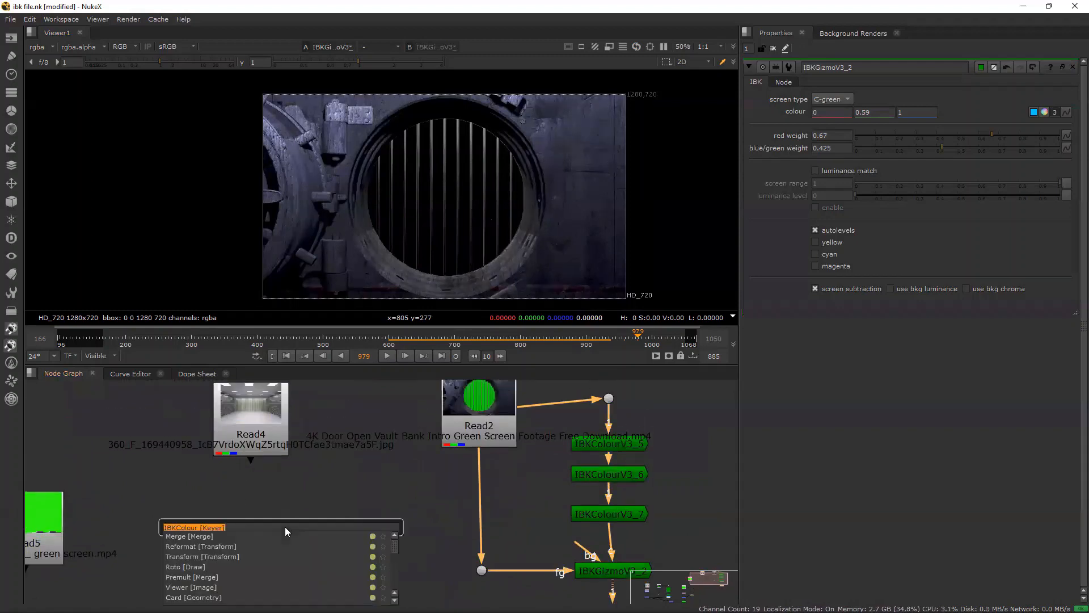
pyautogui.write('mer')
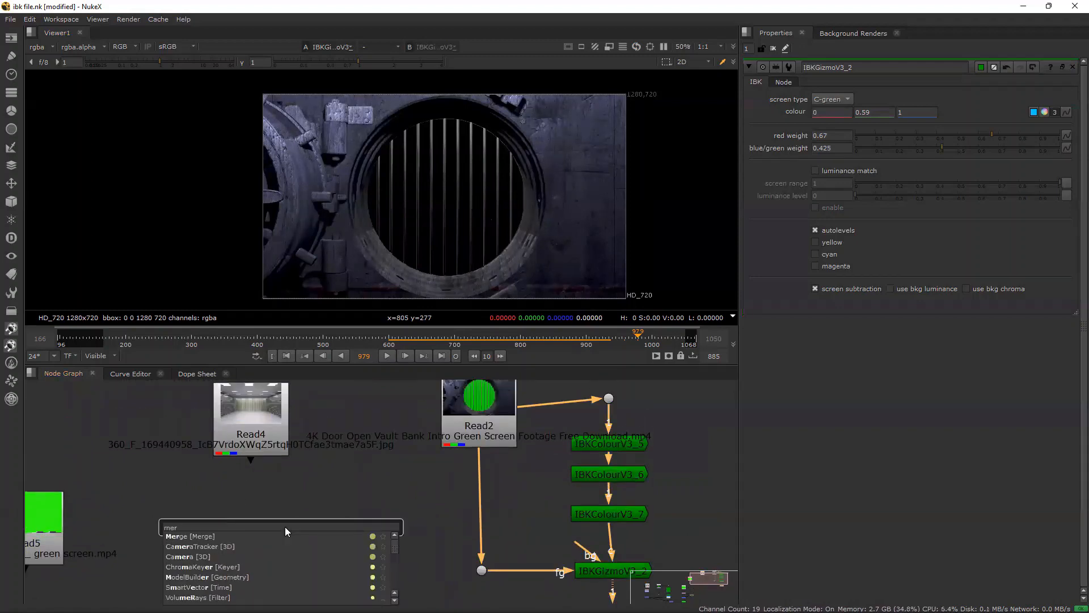
pyautogui.press('Return')
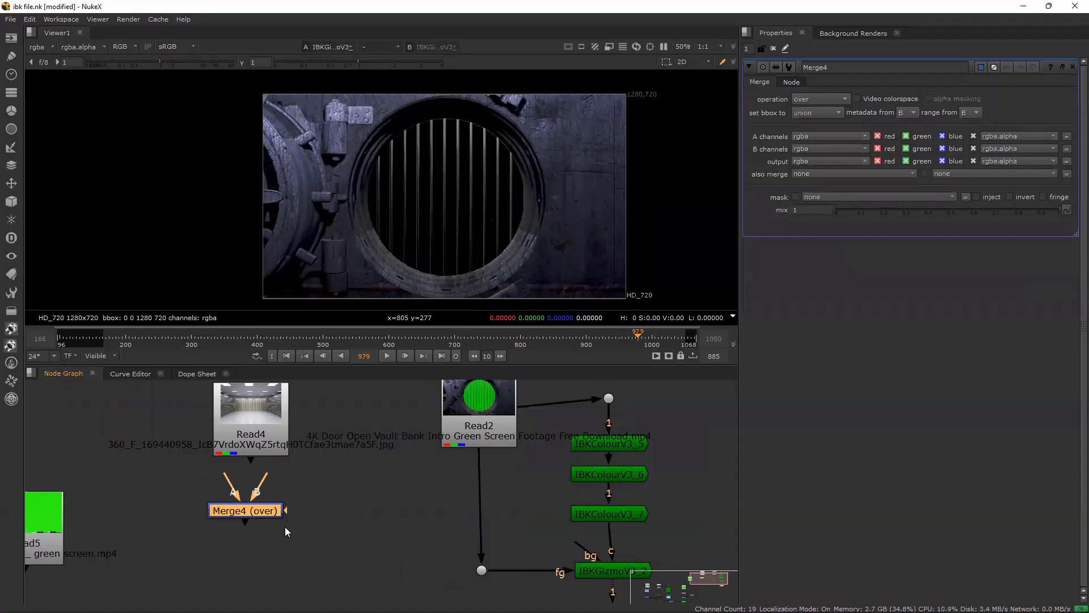
pyautogui.moveTo(258, 515); pyautogui.dragTo(280, 555)
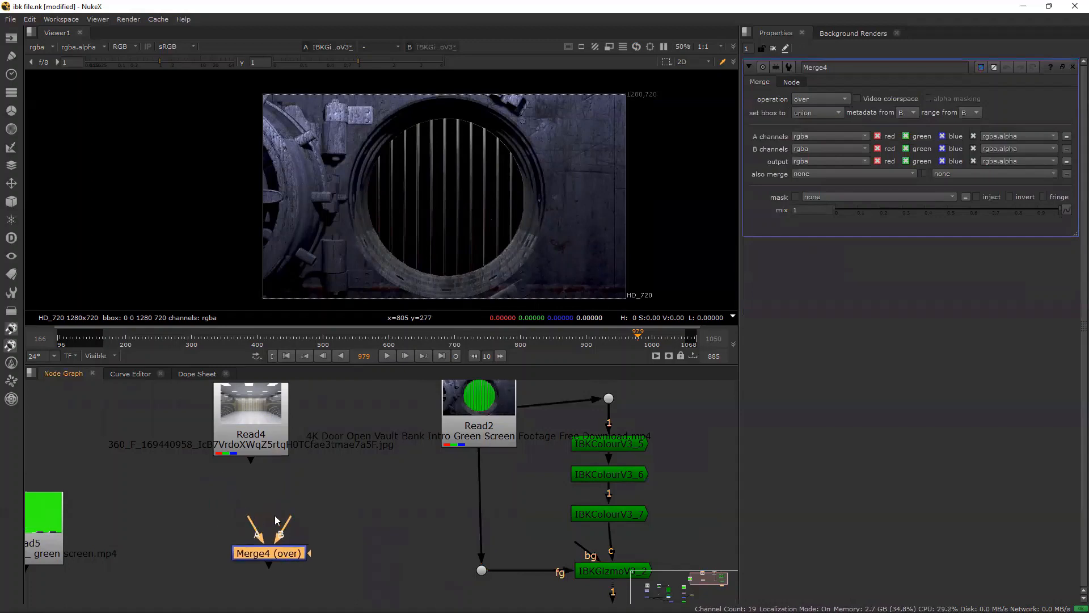
pyautogui.scroll(-1, 306, 527)
pyautogui.moveTo(331, 508); pyautogui.dragTo(267, 468, button='middle')
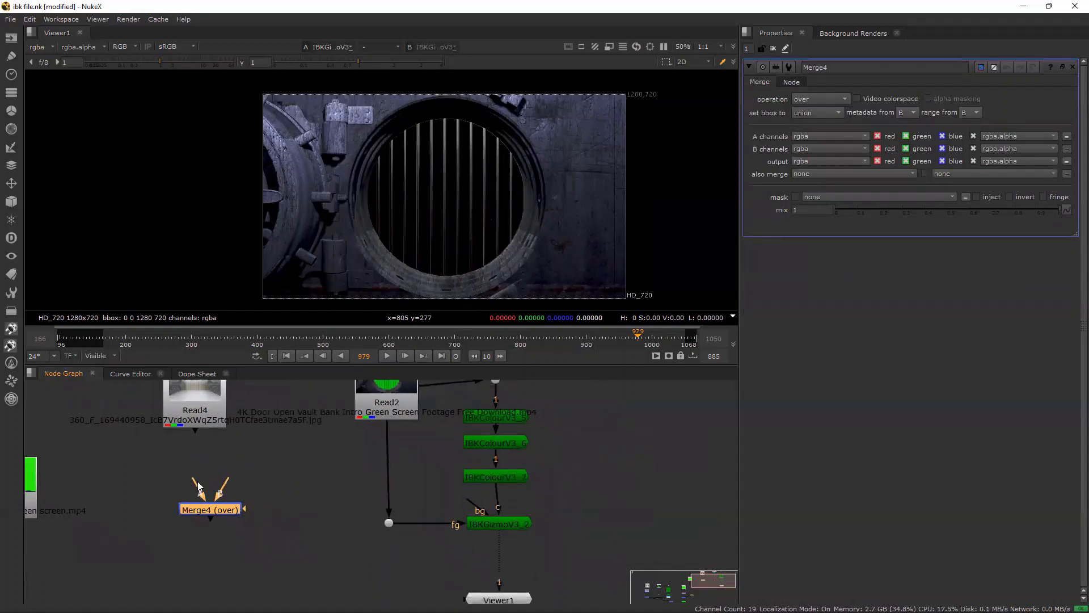
# - Connect the Merge's A input to the dot below Read2 and its B input to Read4, and view the Merge
pyautogui.click(287, 516)
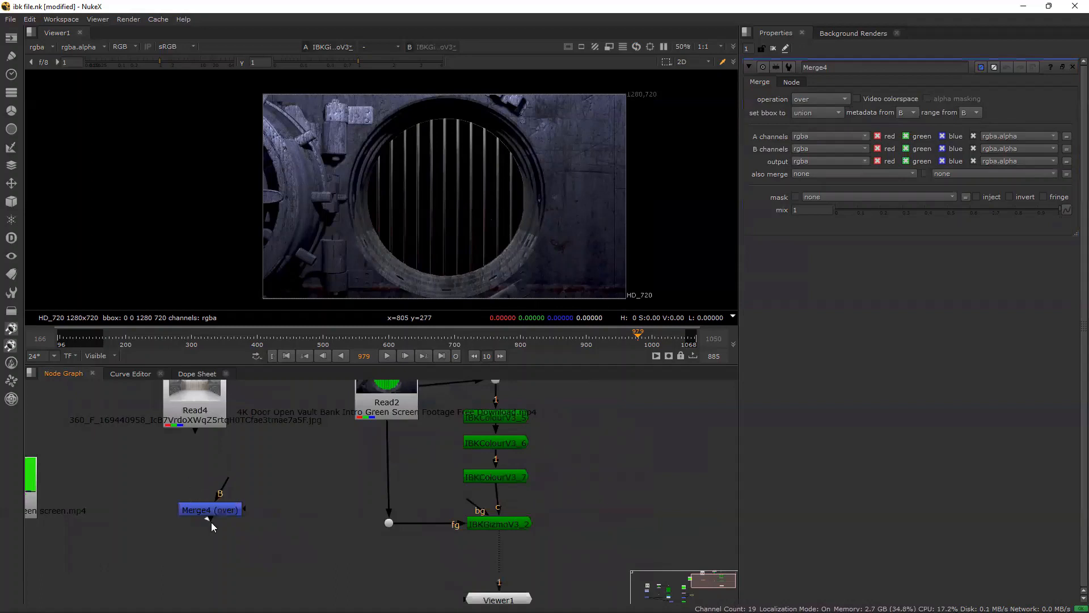
pyautogui.moveTo(213, 501)
pyautogui.mouseDown()
pyautogui.moveTo(194, 485)
pyautogui.moveTo(309, 521)
pyautogui.moveTo(386, 520)
pyautogui.mouseUp()
pyautogui.moveTo(191, 479); pyautogui.dragTo(388, 523)
pyautogui.moveTo(225, 481); pyautogui.dragTo(206, 426)
pyautogui.click(221, 510)
pyautogui.press('1')
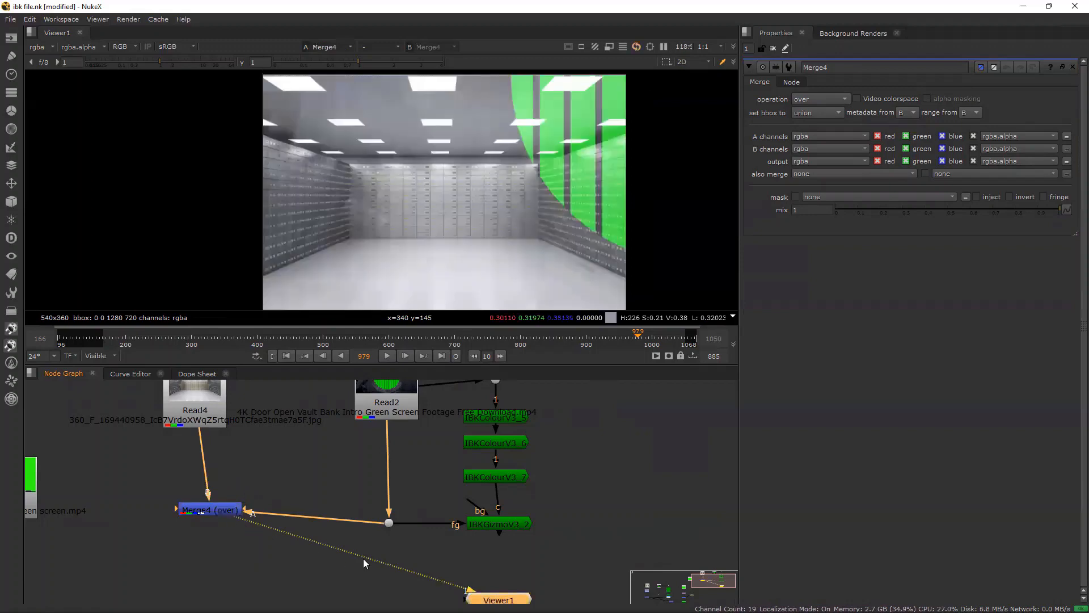
# - Place Viewer1 directly beneath the Merge node in the node graph
pyautogui.scroll(-2, 384, 534)
pyautogui.moveTo(464, 589); pyautogui.dragTo(275, 593)
pyautogui.moveTo(317, 611)
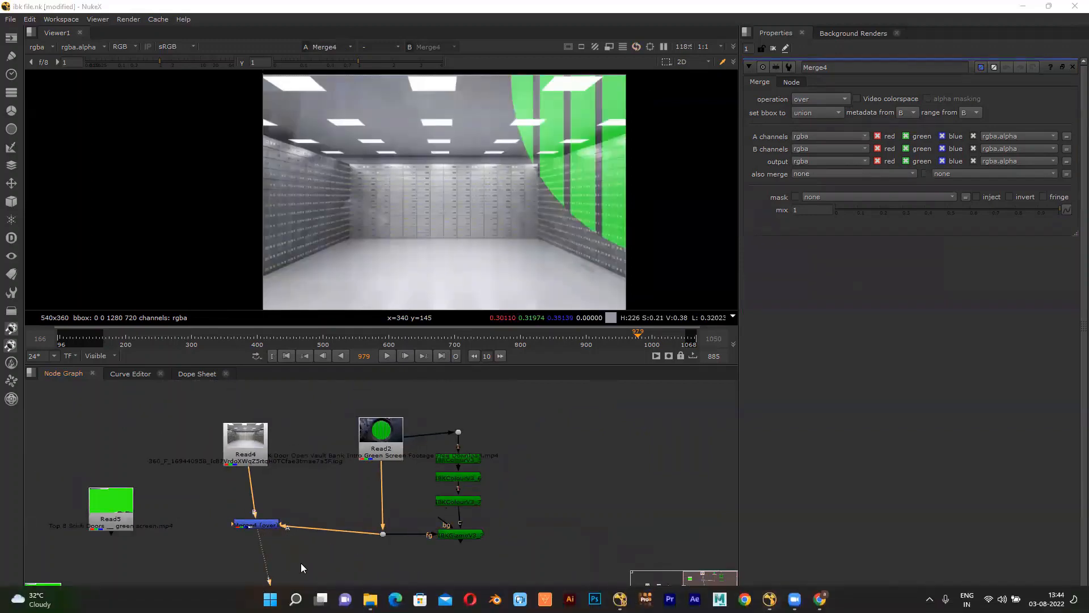
pyautogui.moveTo(301, 563); pyautogui.dragTo(316, 465, button='middle')
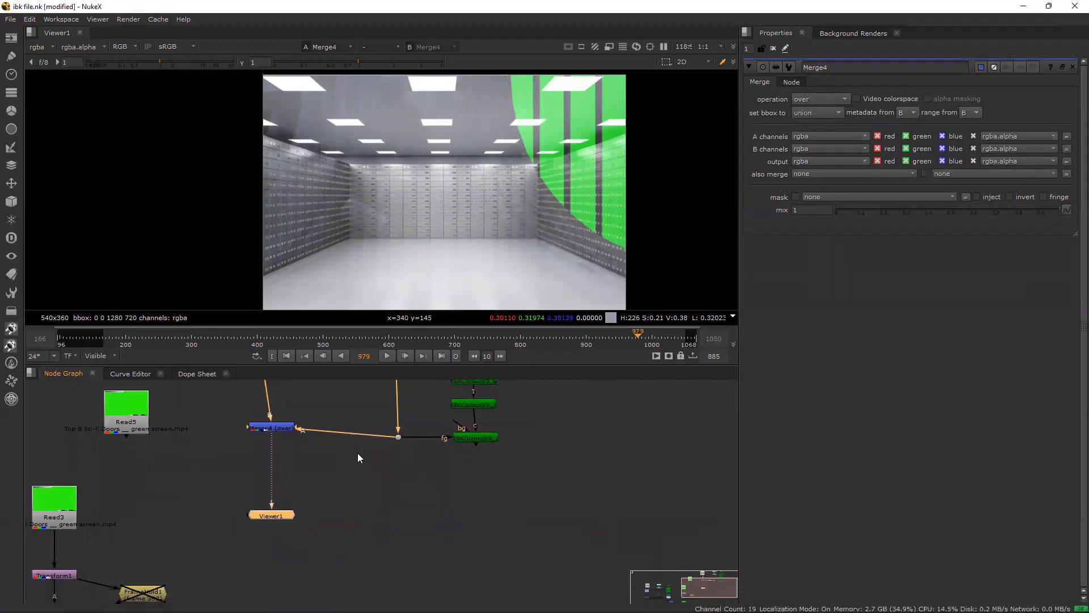
# - Reconnect the Merge's A input to the IBKGizmo, and reposition the Merge and Viewer1 between the two branches
pyautogui.moveTo(382, 434); pyautogui.dragTo(483, 439)
pyautogui.moveTo(285, 431); pyautogui.dragTo(361, 479)
pyautogui.moveTo(277, 515); pyautogui.dragTo(353, 515)
# - Examine the merged composite's framing, and inspect the formats of Read2 and Read4 in their properties
pyautogui.scroll(-3, 468, 199)
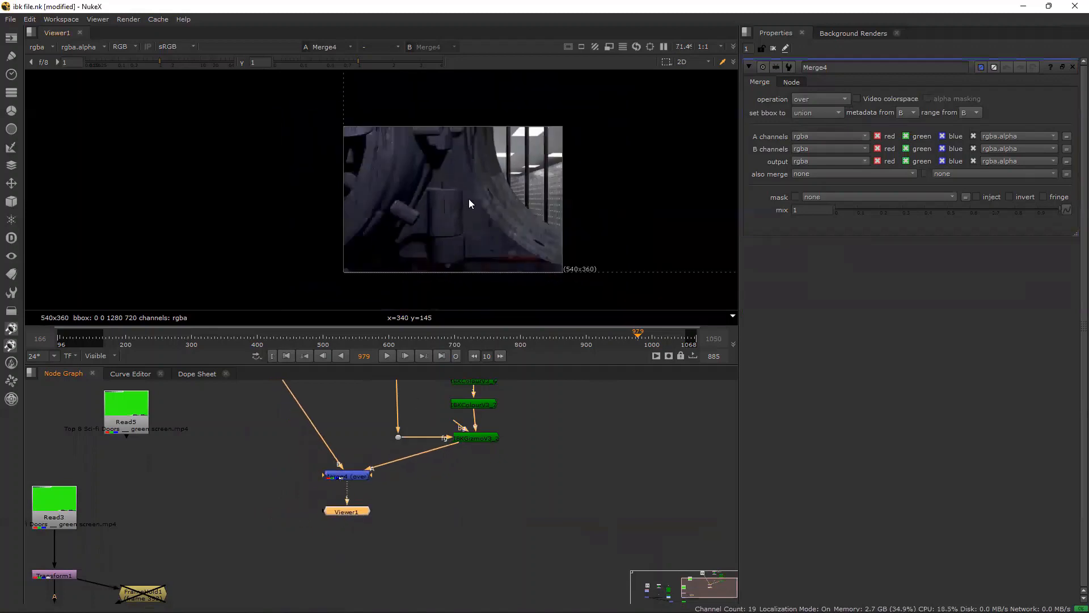
pyautogui.moveTo(446, 201); pyautogui.dragTo(406, 210, button='middle')
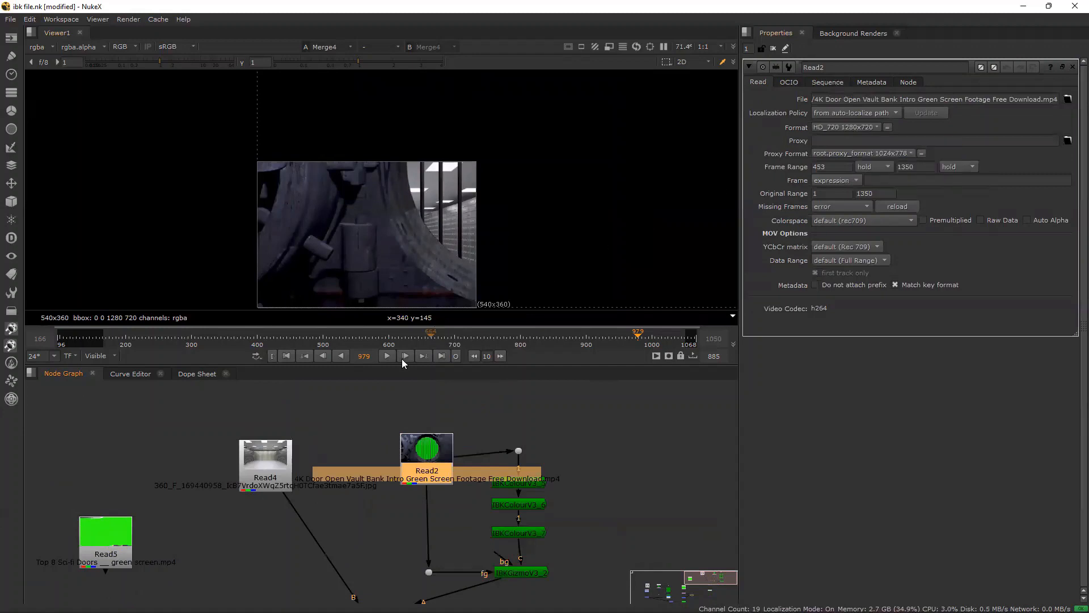
pyautogui.click(258, 464)
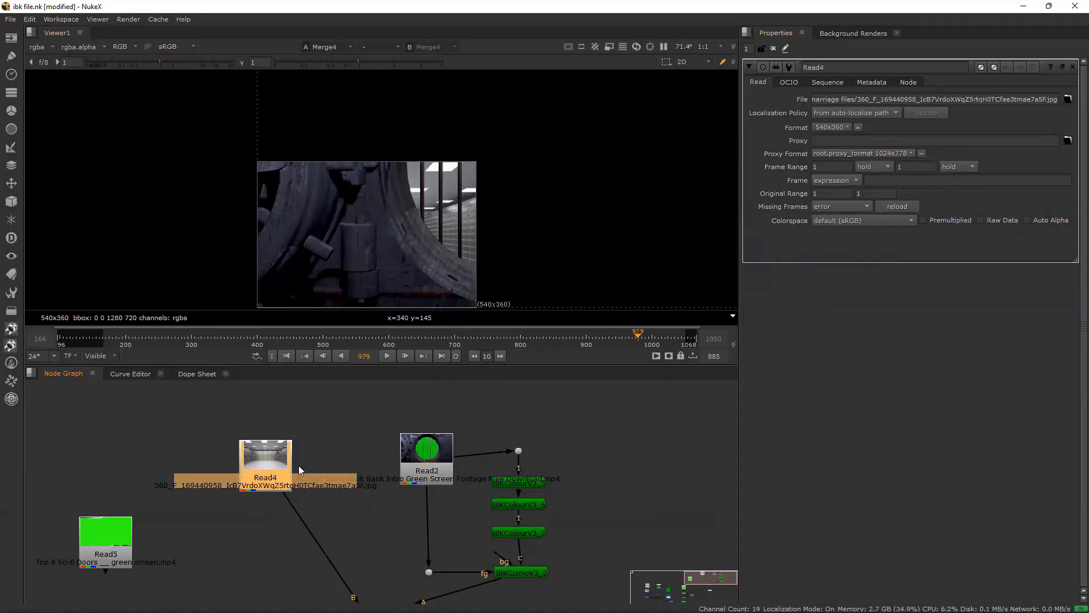
# - Add a Reformat node after Read4, set its output format to HD_1080, and place it between Read4 and the Merge
pyautogui.press('Tab')
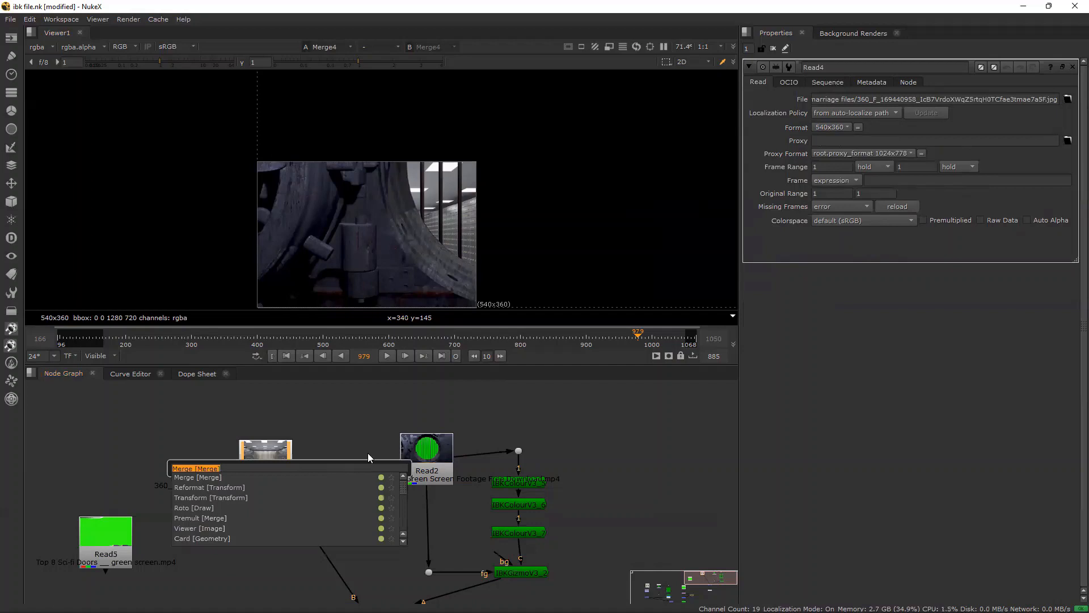
pyautogui.write('refo')
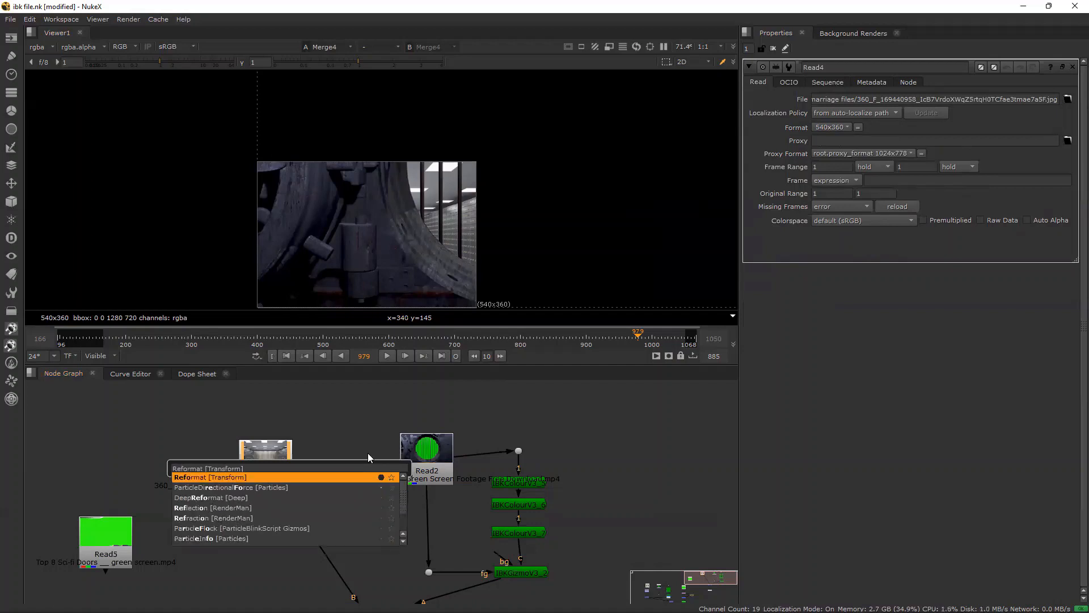
pyautogui.press('Return')
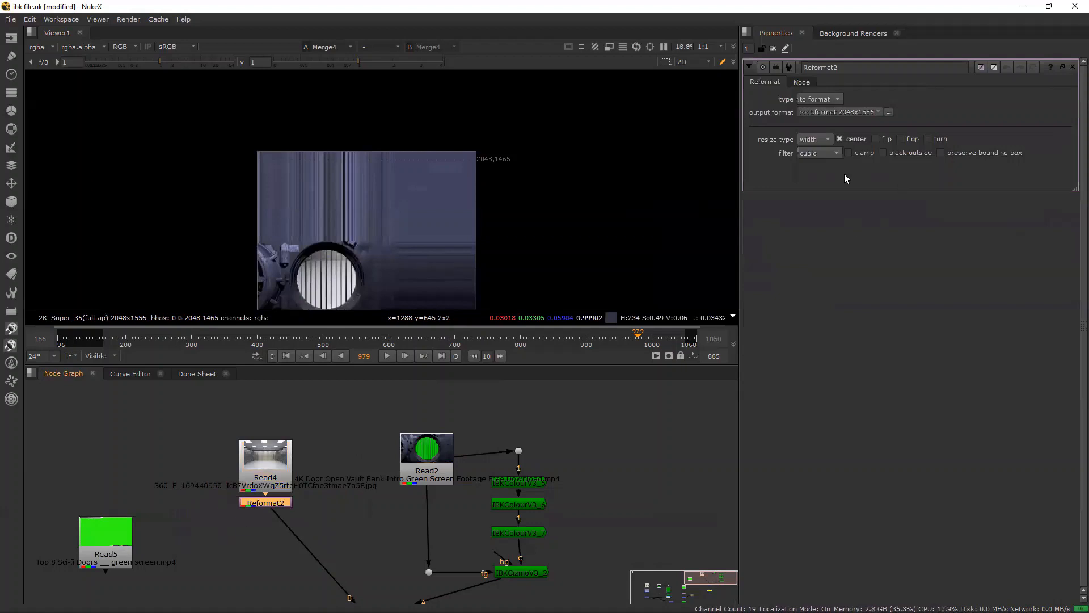
pyautogui.click(836, 112)
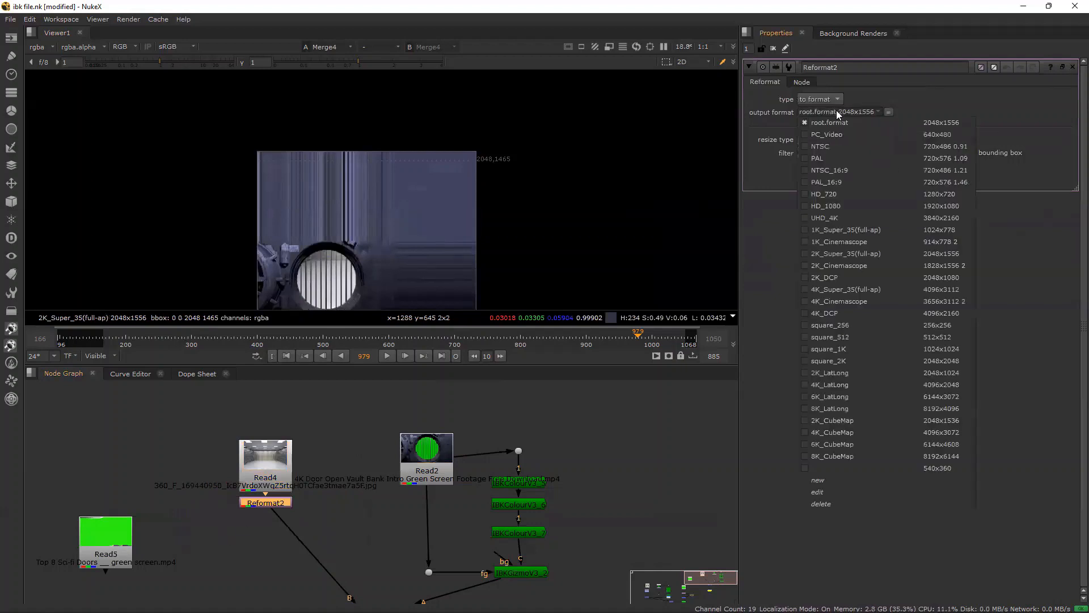
pyautogui.click(850, 206)
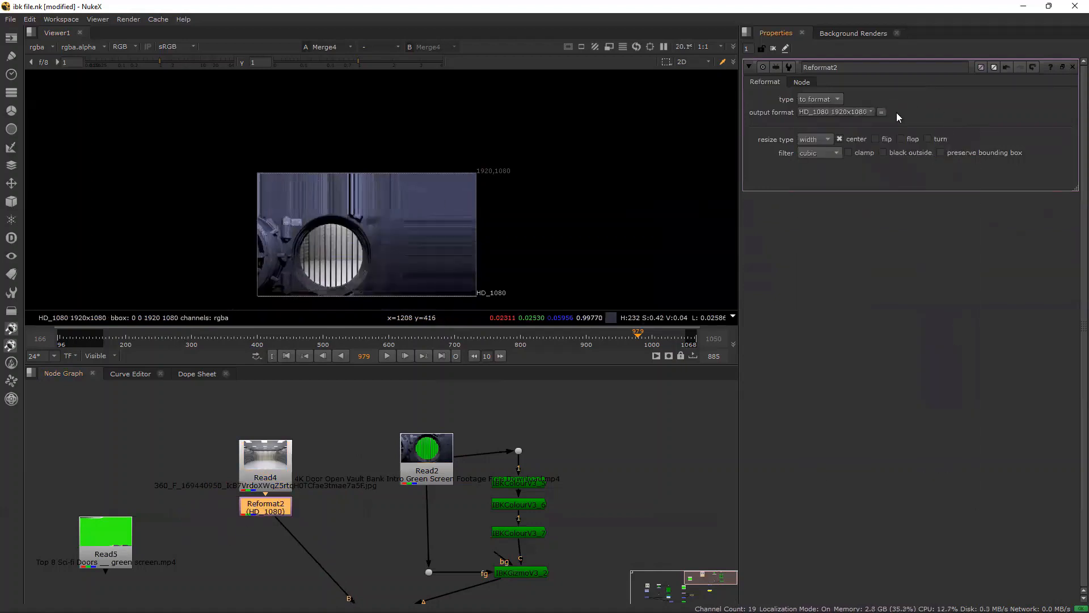
pyautogui.moveTo(346, 432); pyautogui.dragTo(429, 354, button='middle')
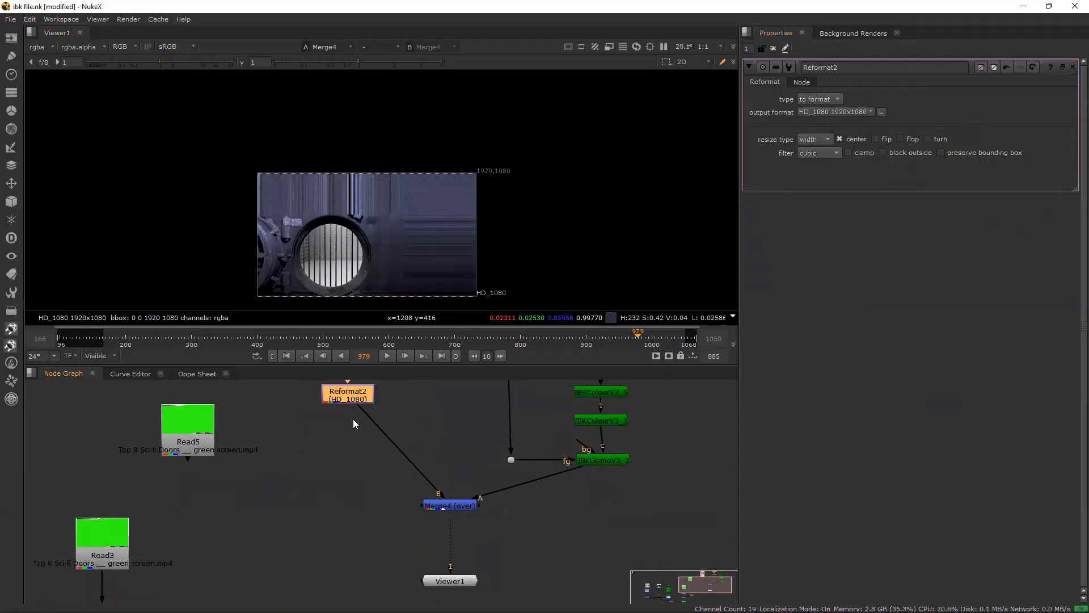
pyautogui.scroll(4, 331, 280)
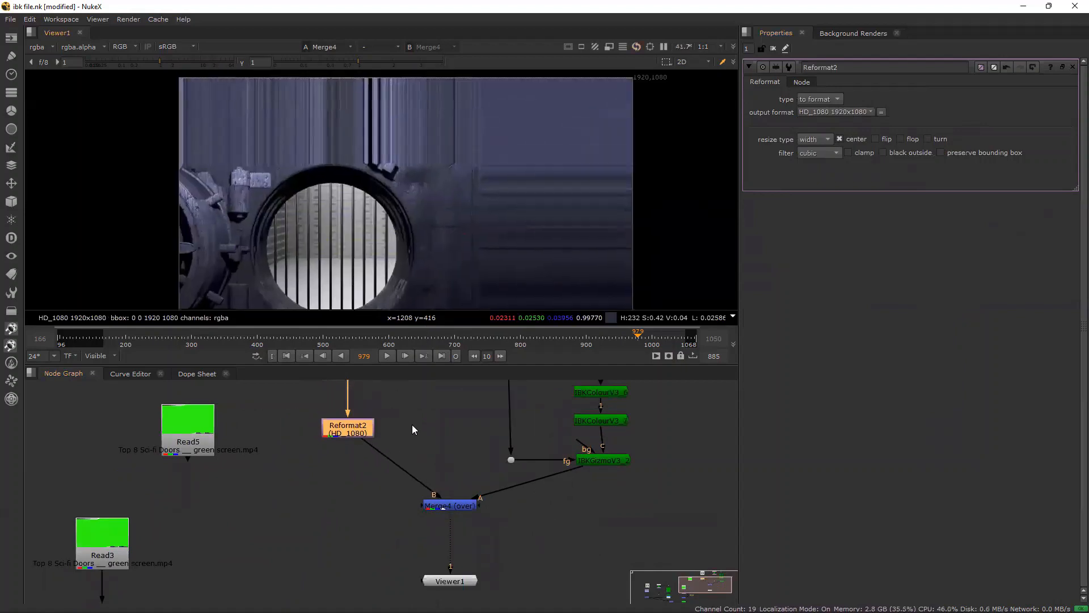
pyautogui.moveTo(412, 425)
pyautogui.mouseDown(button='middle')
pyautogui.moveTo(388, 493)
pyautogui.moveTo(403, 442)
pyautogui.mouseUp(button='middle')
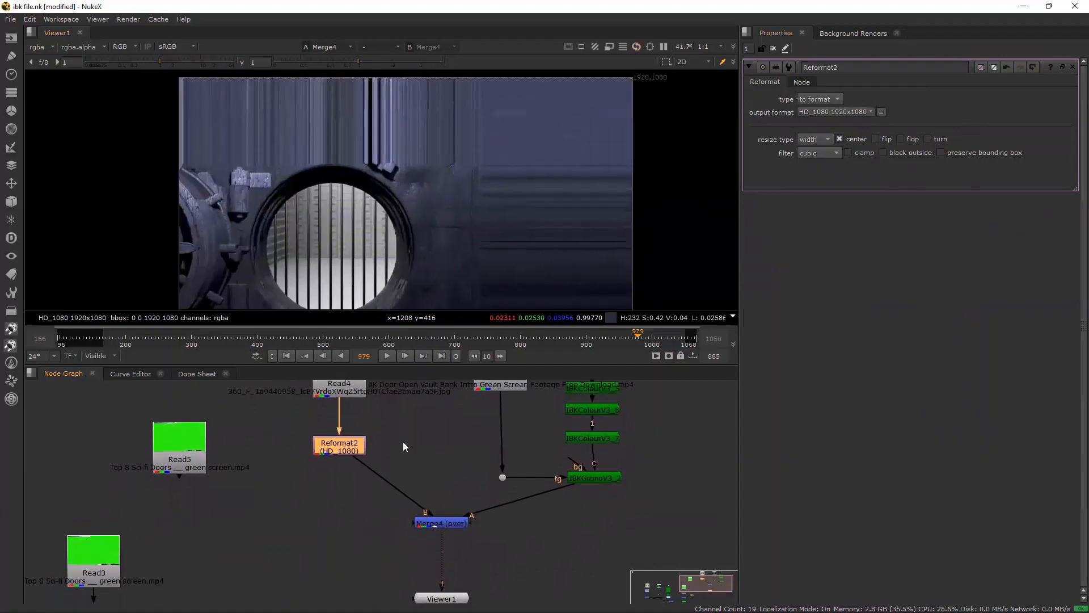
# - Try a copy of the HD_1080 Reformat directly after the Merge, and delete that copy
pyautogui.moveTo(483, 436); pyautogui.dragTo(430, 397, button='middle')
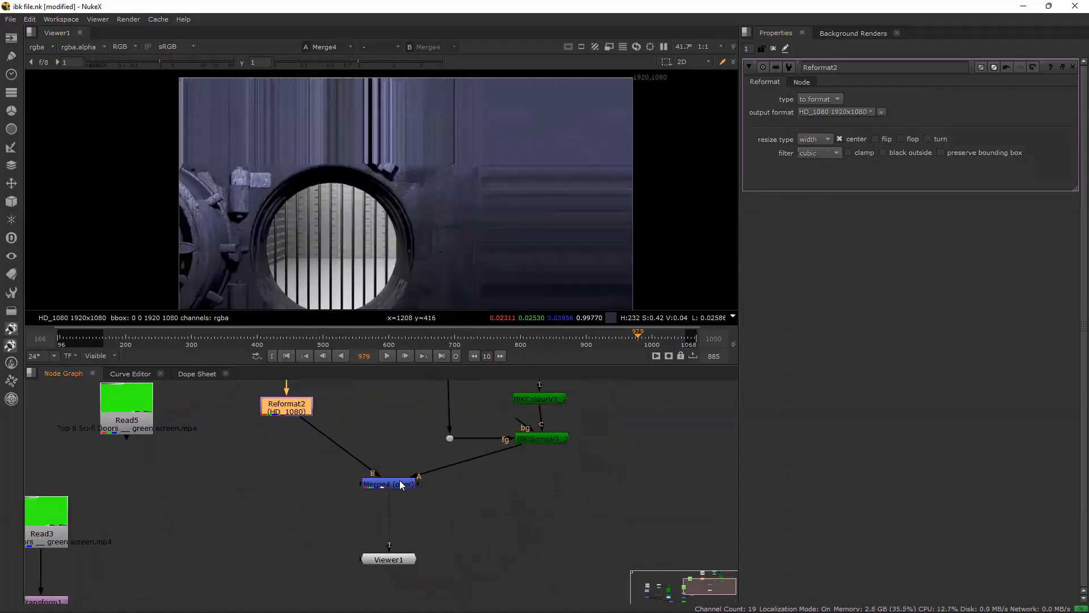
pyautogui.click(396, 484)
pyautogui.hotkey('ctrl', 'v')
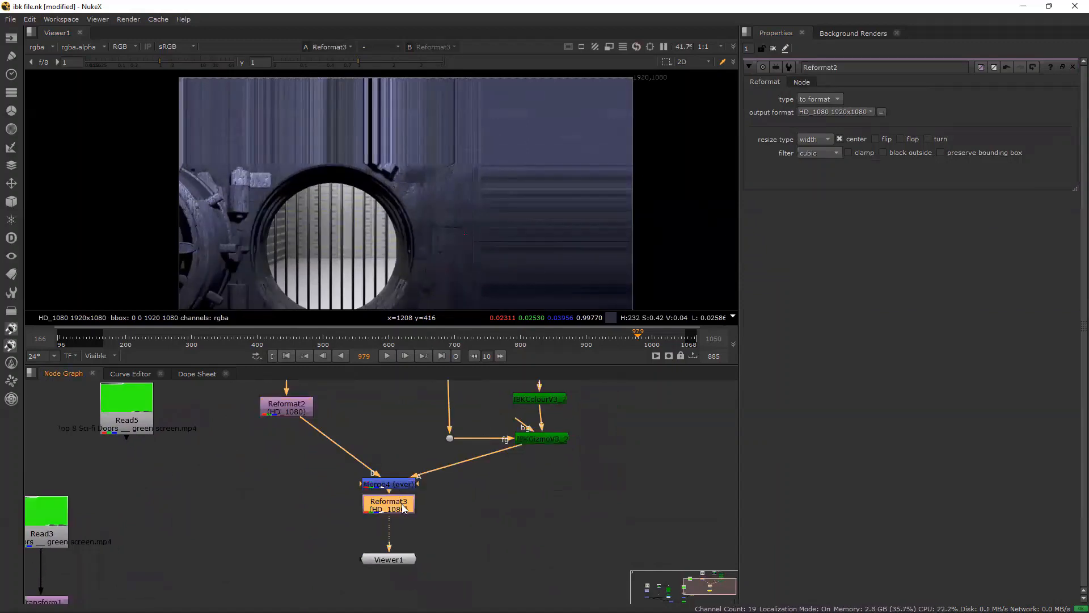
pyautogui.scroll(-3, 400, 165)
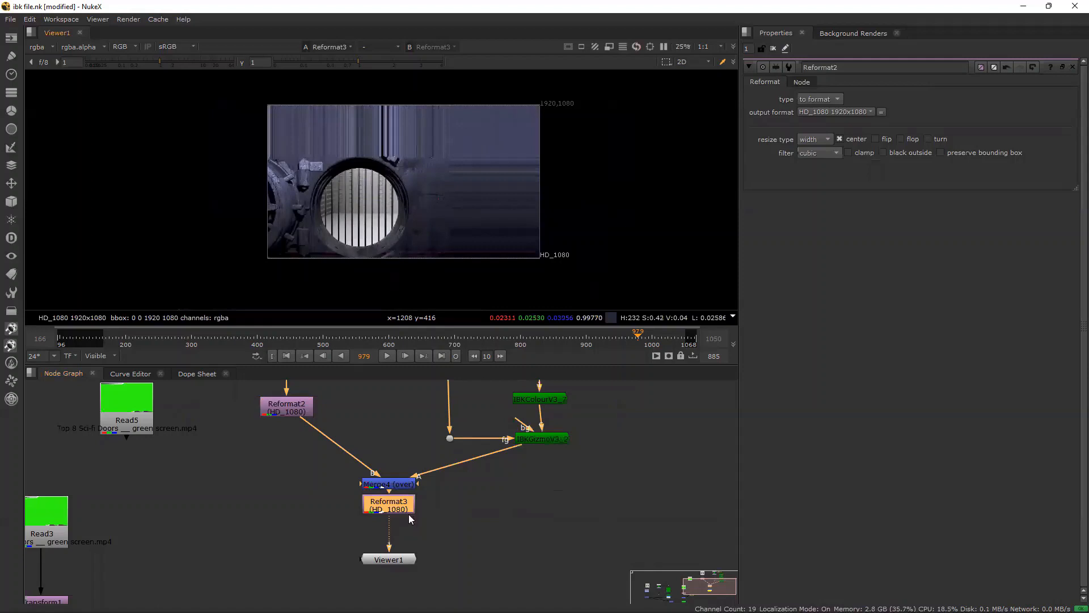
pyautogui.press('Delete')
# - Examine the composite's framing, and inspect the IBKGizmo's properties and Read2's format against the background branch
pyautogui.moveTo(387, 484); pyautogui.dragTo(381, 563, button='middle')
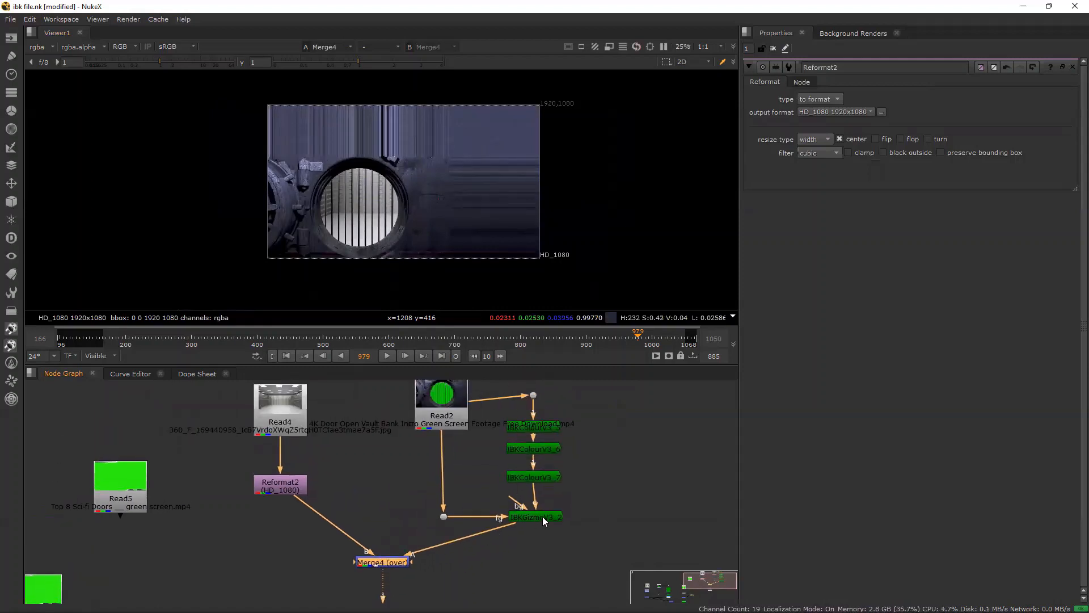
pyautogui.scroll(3, 407, 182)
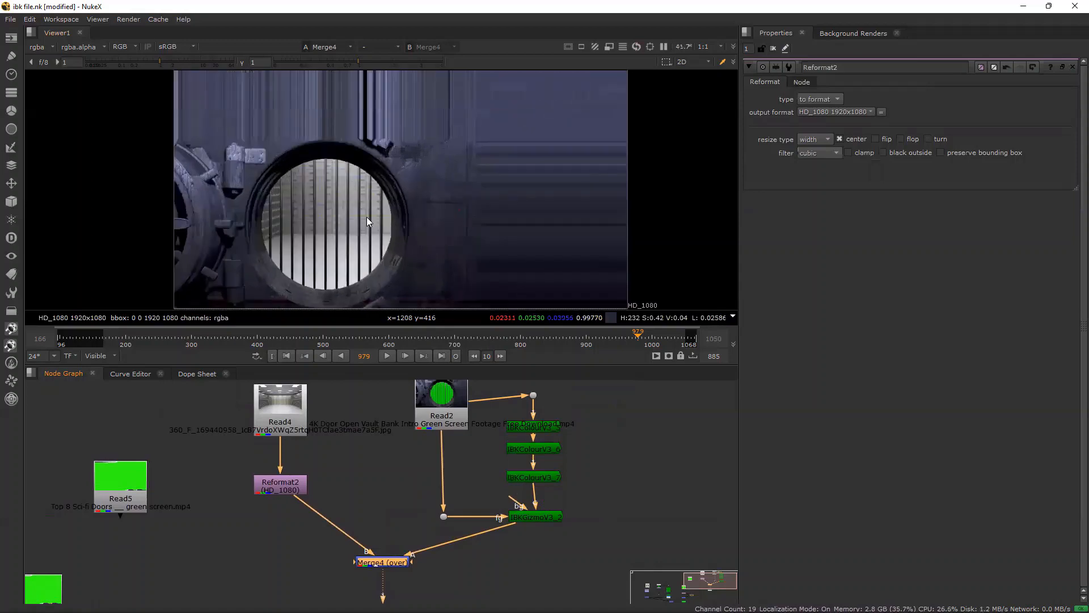
pyautogui.moveTo(363, 252); pyautogui.dragTo(379, 264, button='middle')
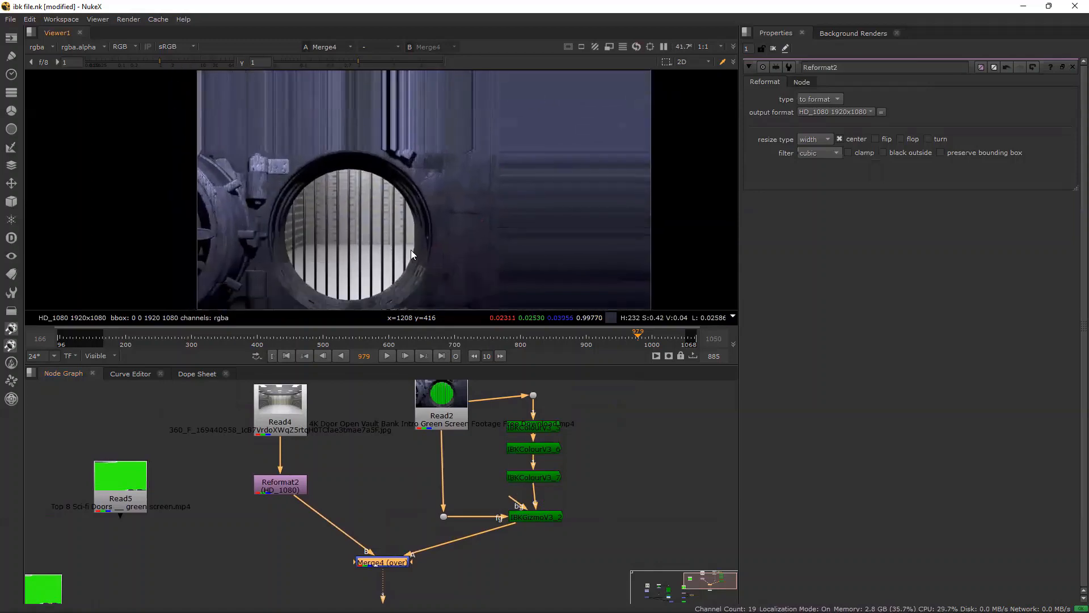
pyautogui.doubleClick(535, 514)
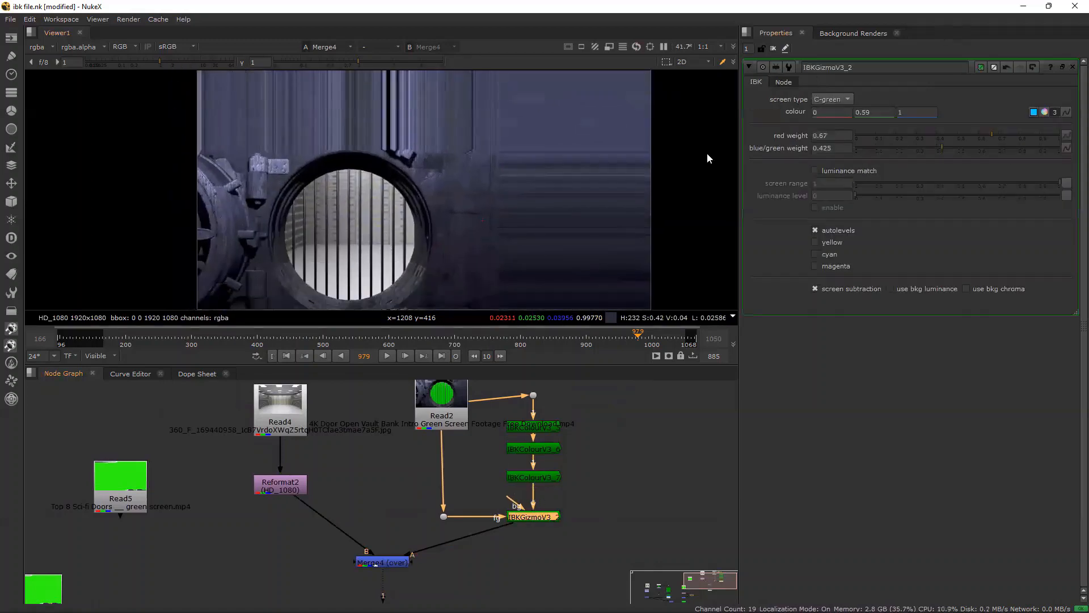
pyautogui.click(457, 423)
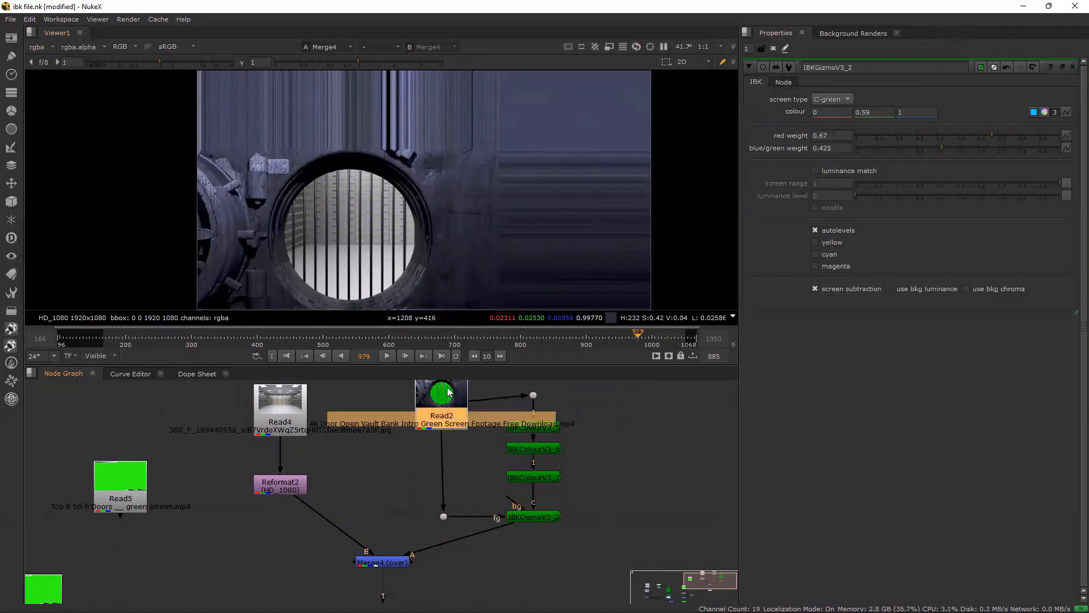
pyautogui.doubleClick(422, 399)
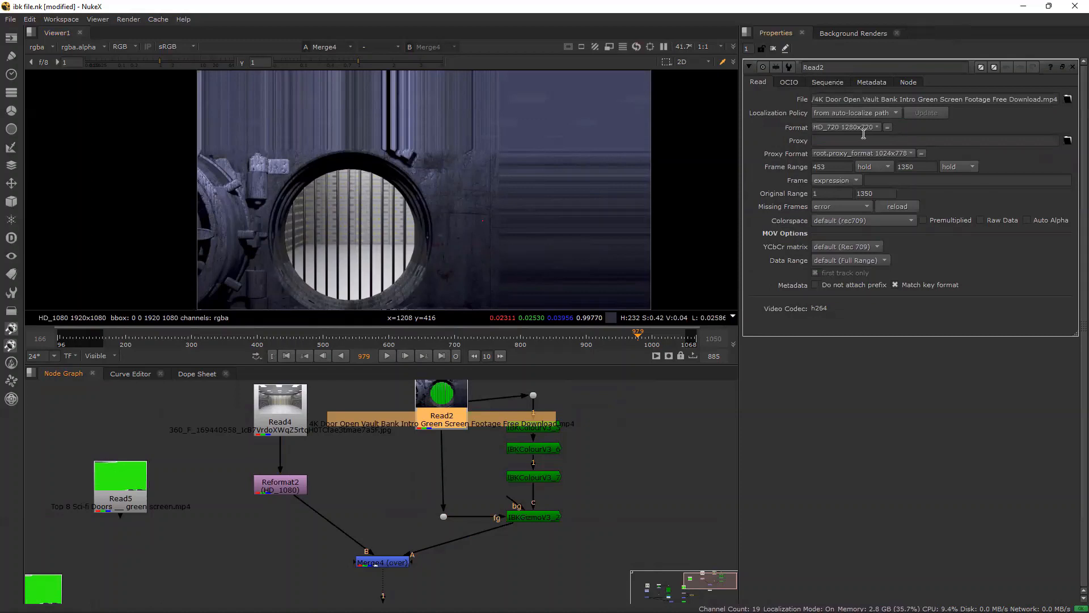
pyautogui.click(296, 486)
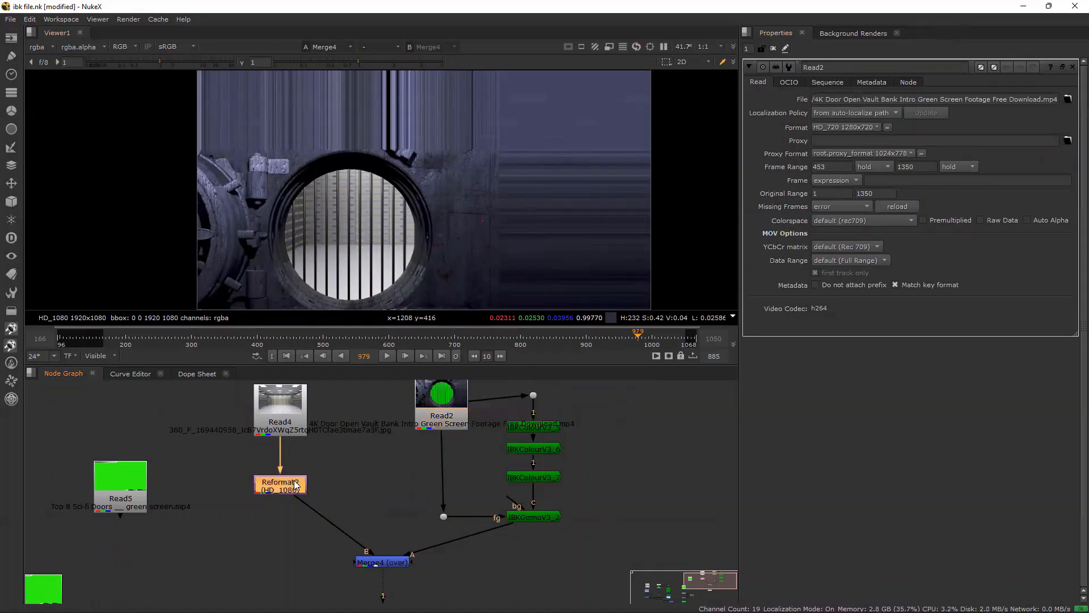
pyautogui.click(871, 127)
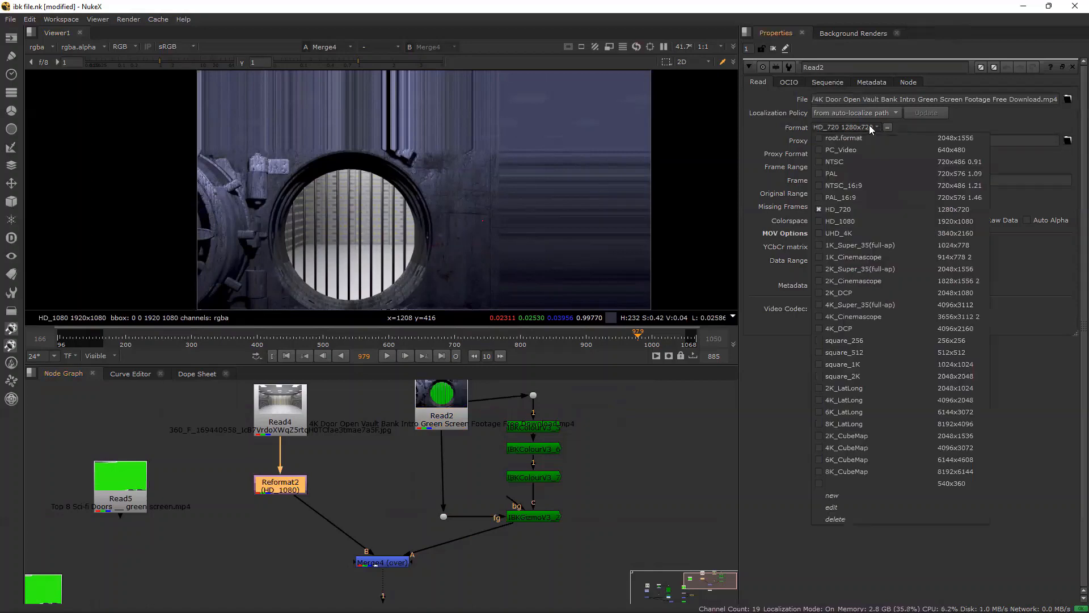
pyautogui.click(429, 423)
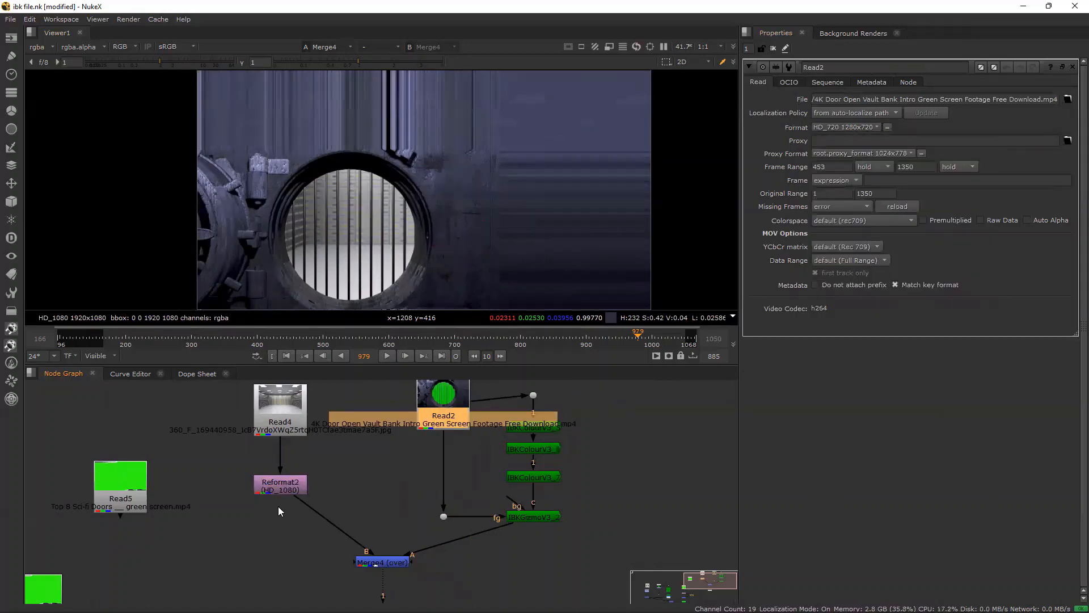
# - Insert a copy of the HD_1080 Reformat between the IBKGizmo and the Merge's A input
pyautogui.click(288, 486)
pyautogui.click(542, 516)
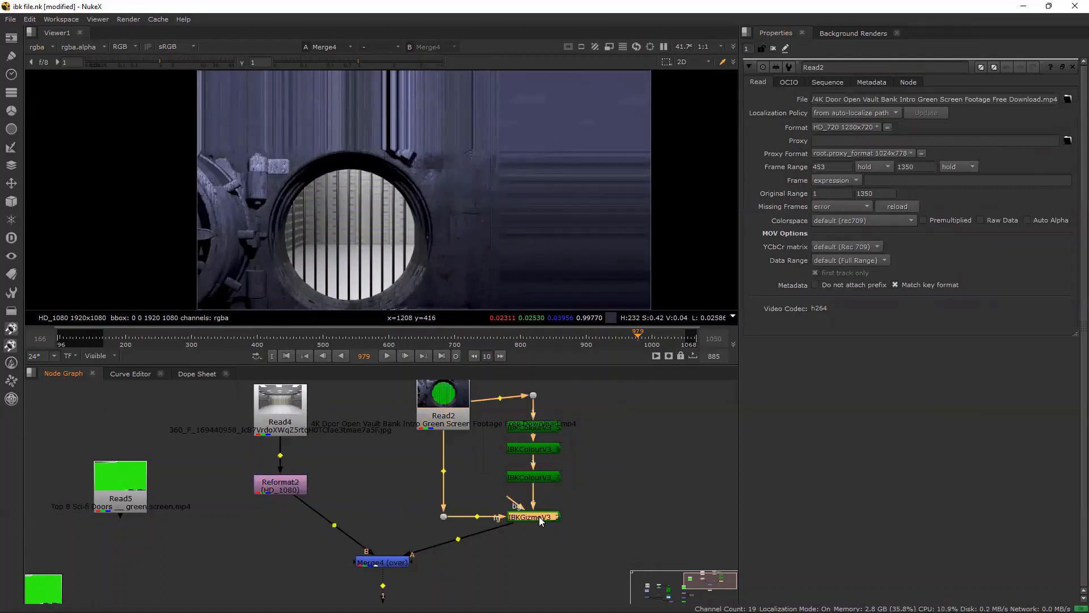
pyautogui.hotkey('ctrl', 'v')
# - Play back the reformatted composite from the middle of the timeline, and stop playback at frame 903
pyautogui.scroll(-2, 397, 141)
pyautogui.moveTo(451, 189); pyautogui.dragTo(456, 190, button='middle')
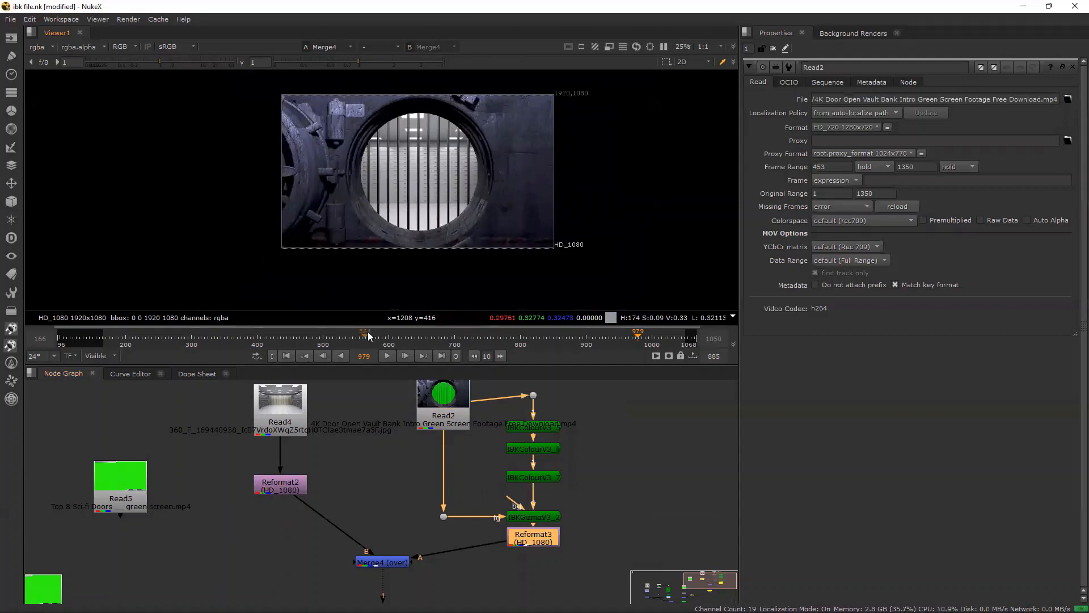
pyautogui.click(391, 336)
pyautogui.click(385, 355)
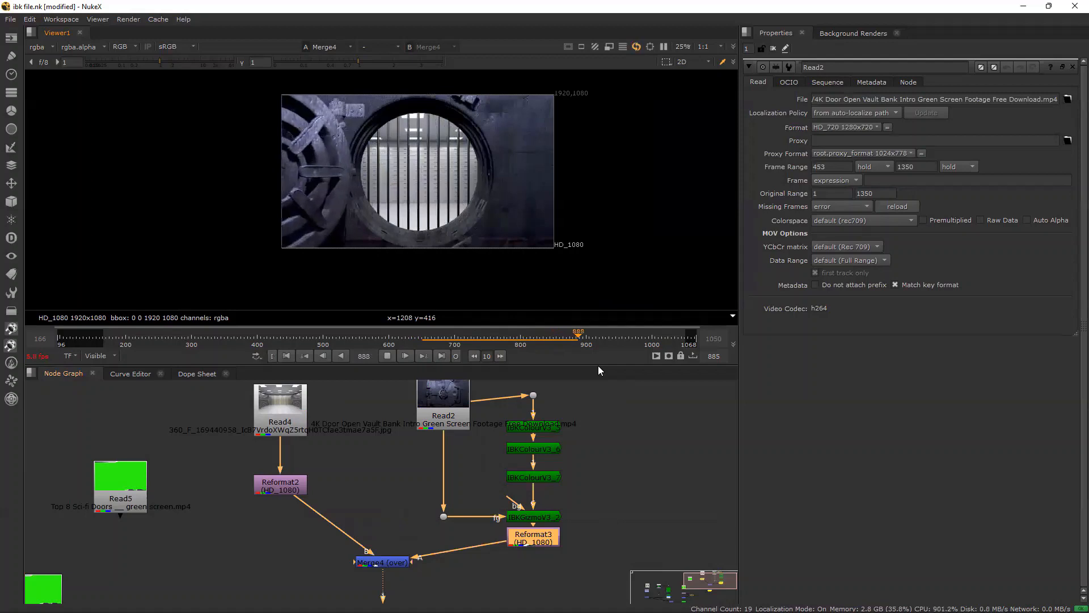
pyautogui.click(386, 356)
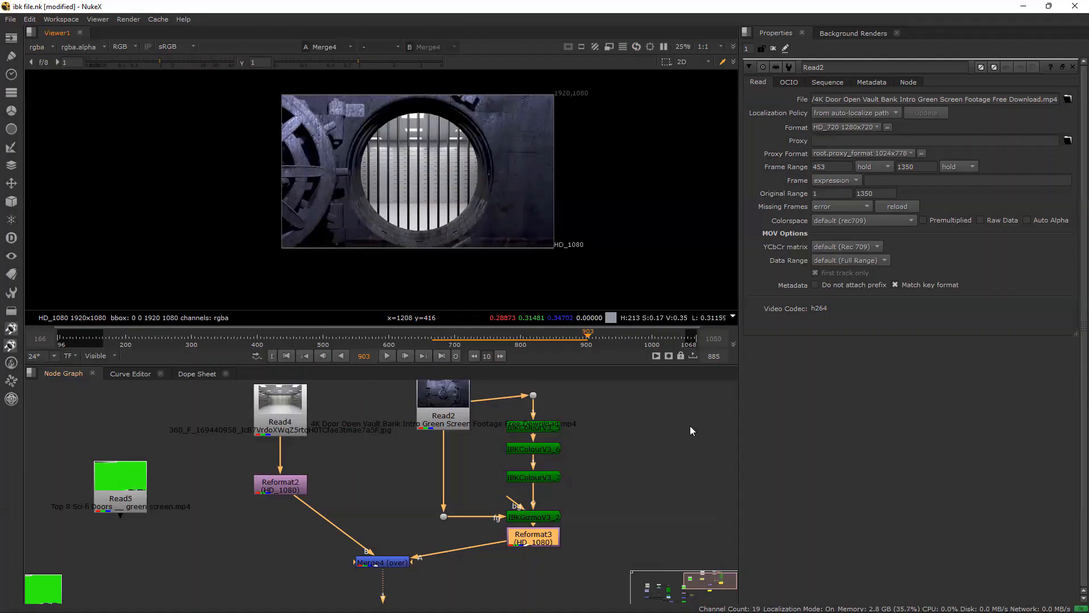
# - Open the list of available keyer nodes
pyautogui.click(10, 148)
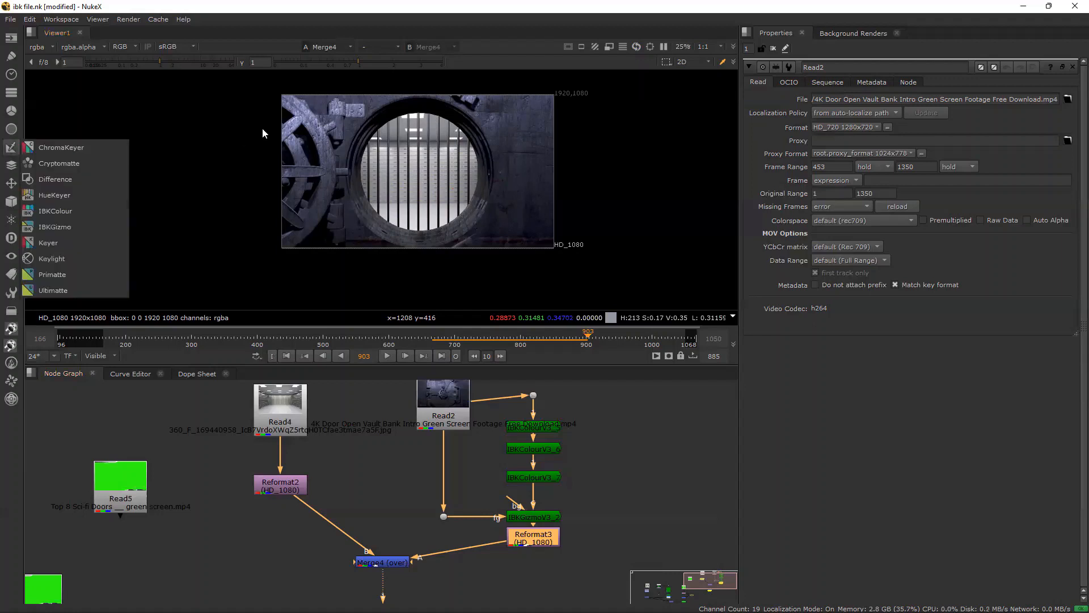